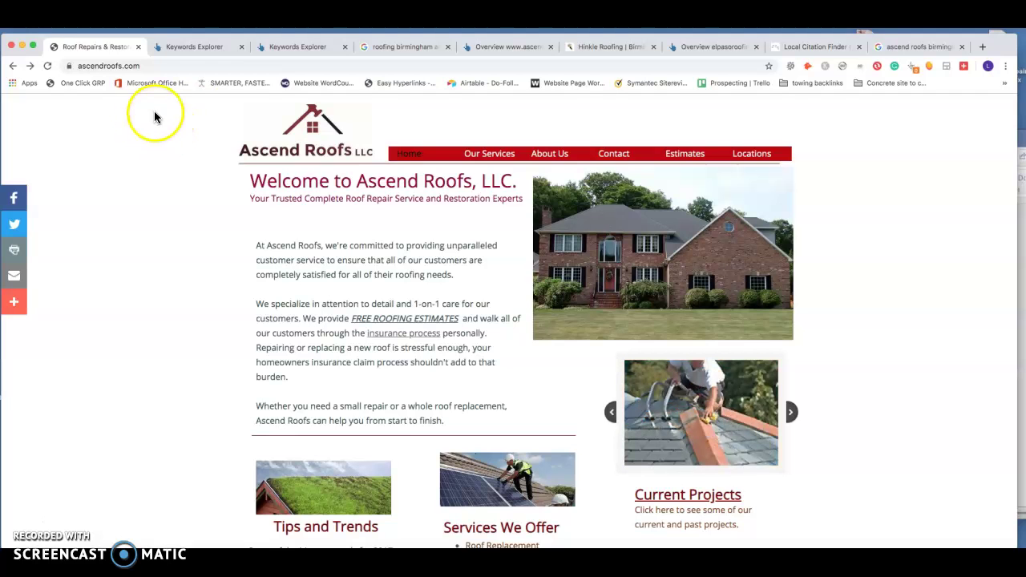
Look through the Ascend Roofs homepage and highlight the first phone number under the "Call Now For a Free Inspection!" heading
{"action": "scroll", "coordinate": [409, 221], "scroll_direction": "down", "scroll_amount": 6}
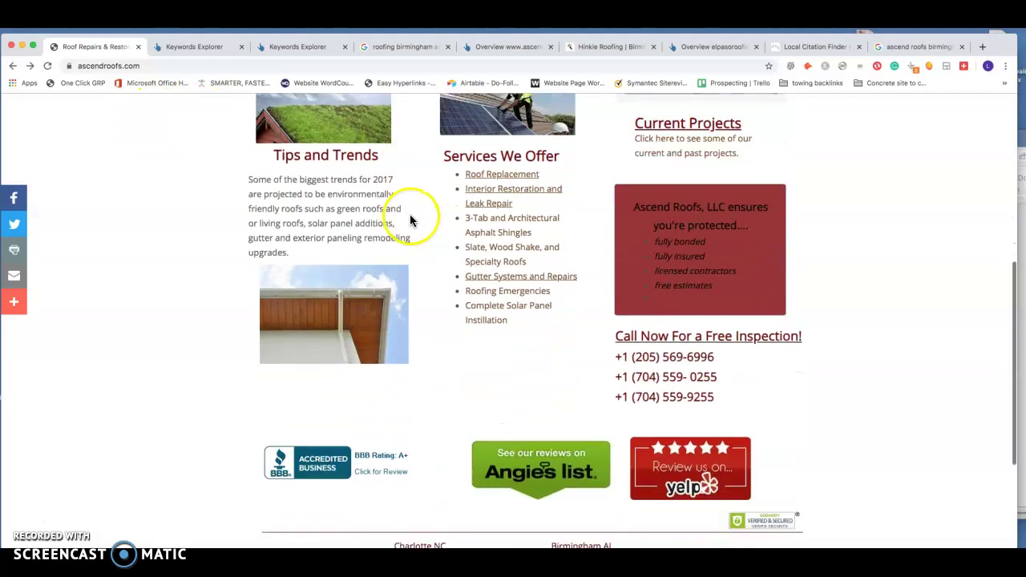
{"action": "scroll", "coordinate": [481, 229], "scroll_direction": "up", "scroll_amount": 2}
{"action": "scroll", "coordinate": [476, 228], "scroll_direction": "up", "scroll_amount": 5}
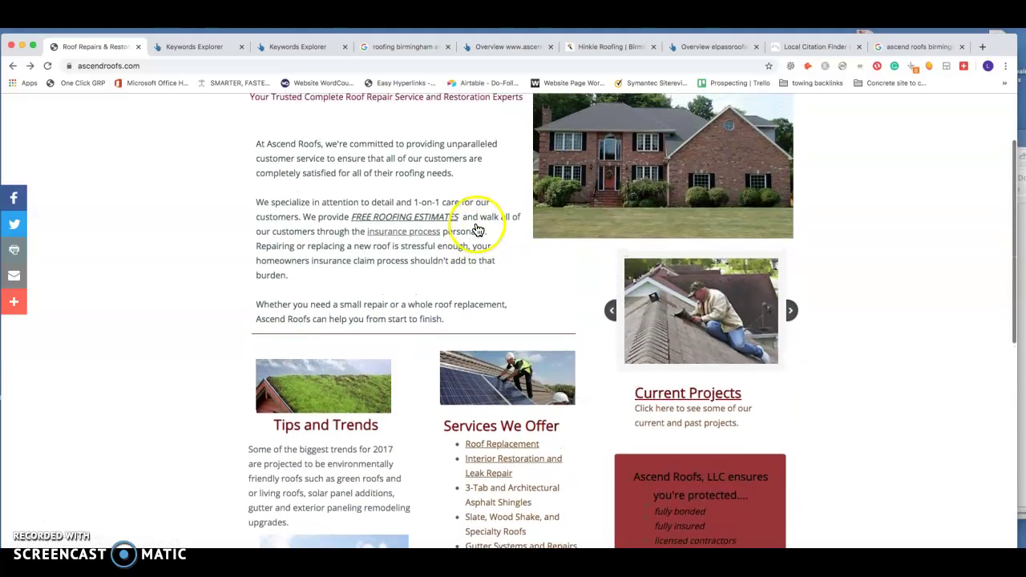
{"action": "mouse_move", "coordinate": [485, 152]}
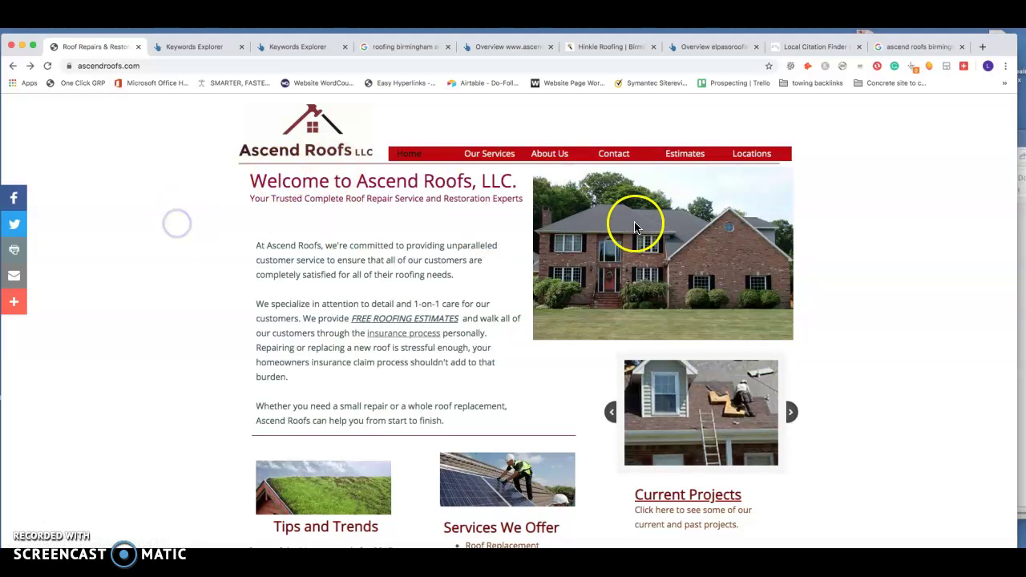
{"action": "scroll", "coordinate": [582, 246], "scroll_direction": "down", "scroll_amount": 10}
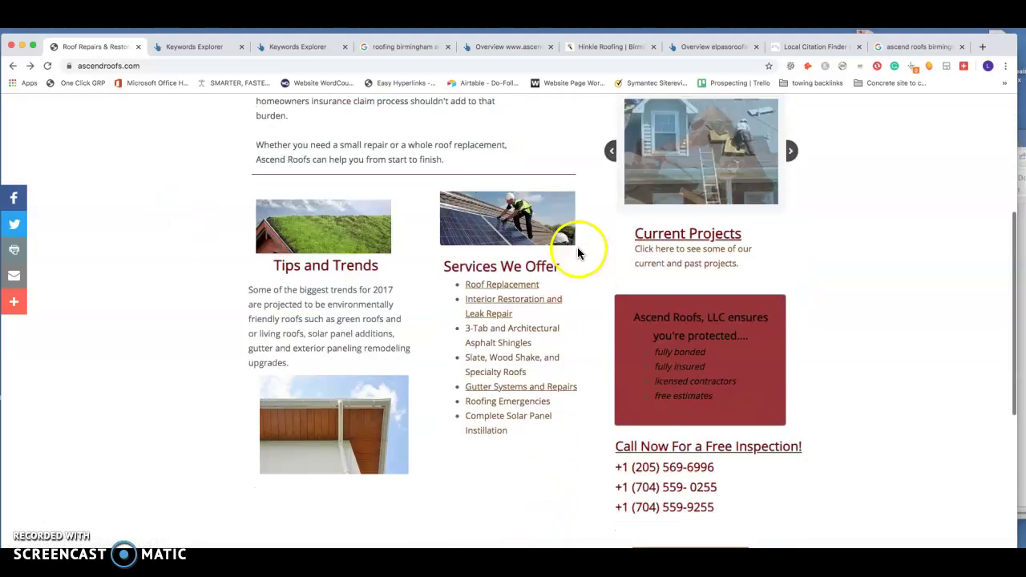
{"action": "scroll", "coordinate": [578, 252], "scroll_direction": "up", "scroll_amount": 2}
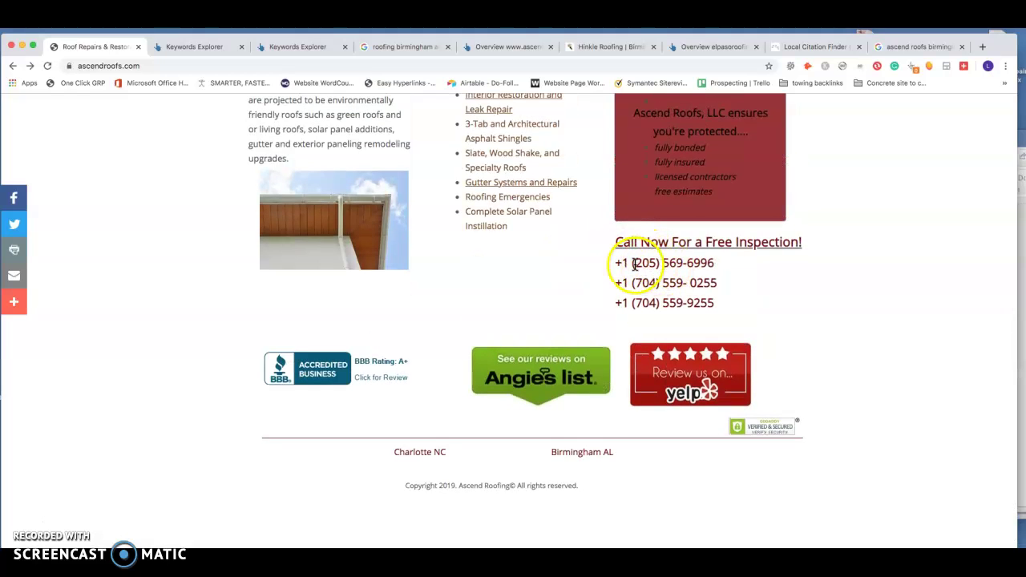
{"action": "left_click_drag", "start_coordinate": [631, 262], "coordinate": [711, 261]}
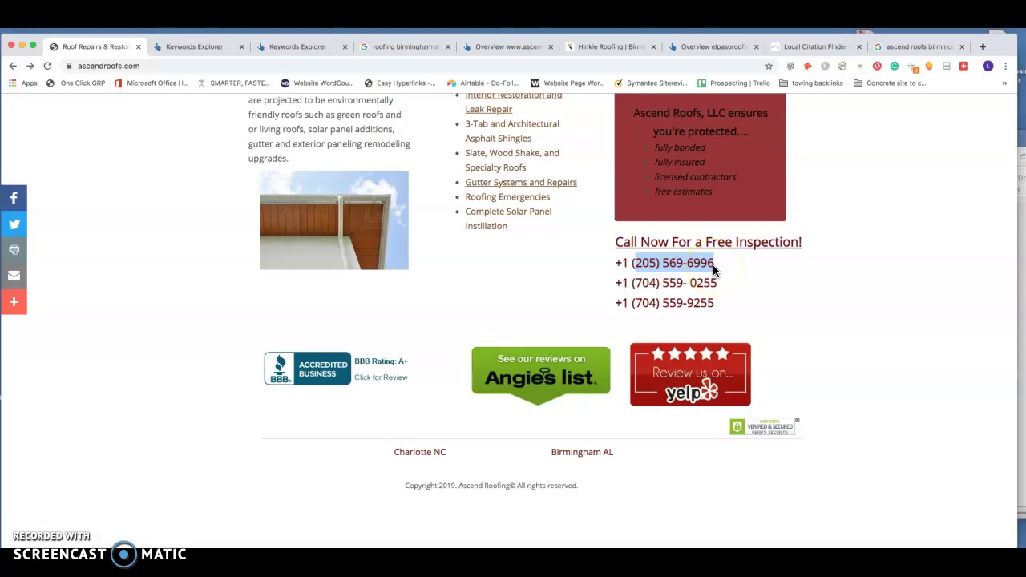
{"action": "scroll", "coordinate": [508, 169], "scroll_direction": "up", "scroll_amount": 3}
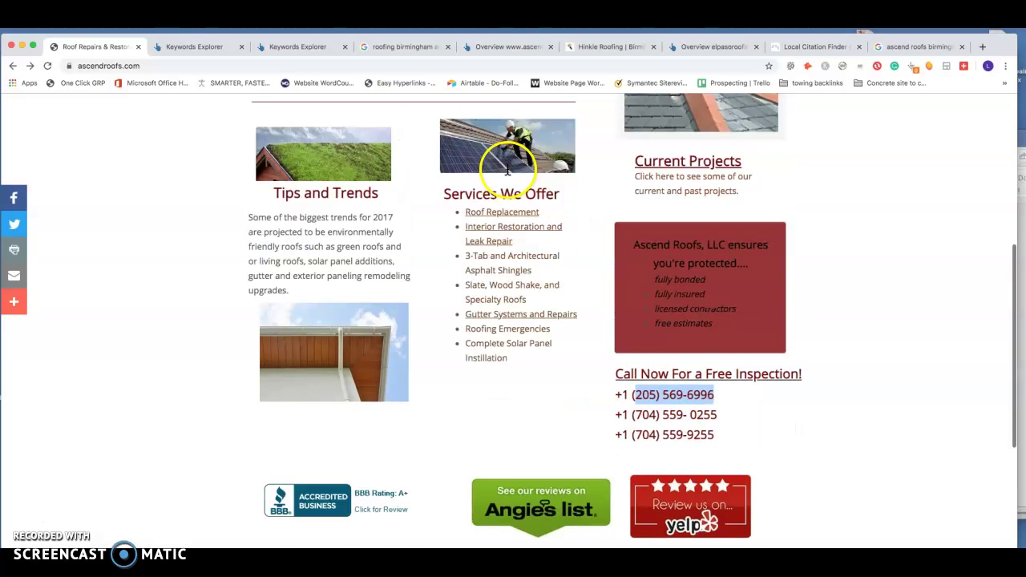
{"action": "scroll", "coordinate": [521, 170], "scroll_direction": "up", "scroll_amount": 8}
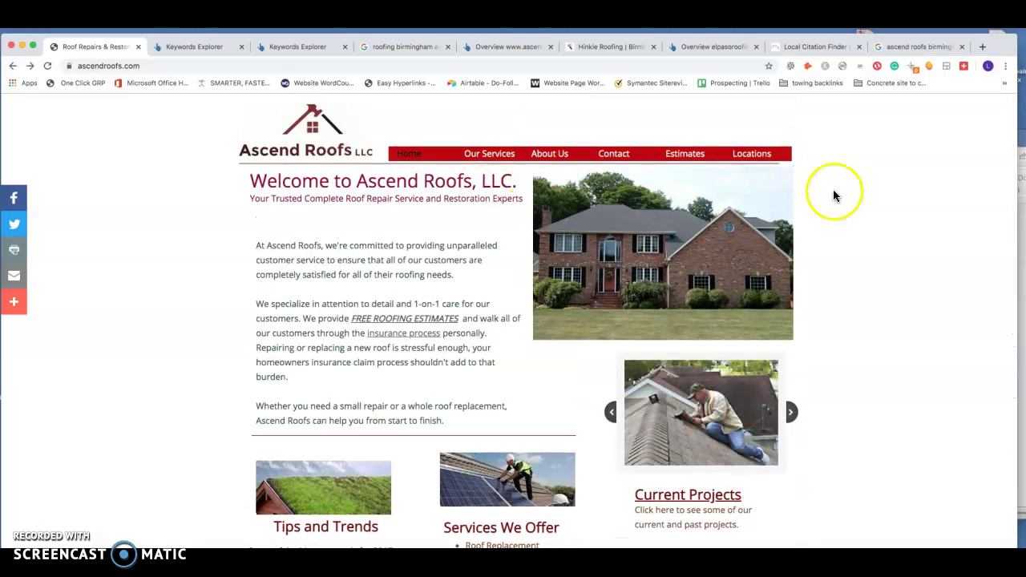
Examine the homepage's welcome copy, services list, review badges and footer location links
{"action": "scroll", "coordinate": [841, 205], "scroll_direction": "down", "scroll_amount": 3}
{"action": "scroll", "coordinate": [846, 211], "scroll_direction": "down", "scroll_amount": 2}
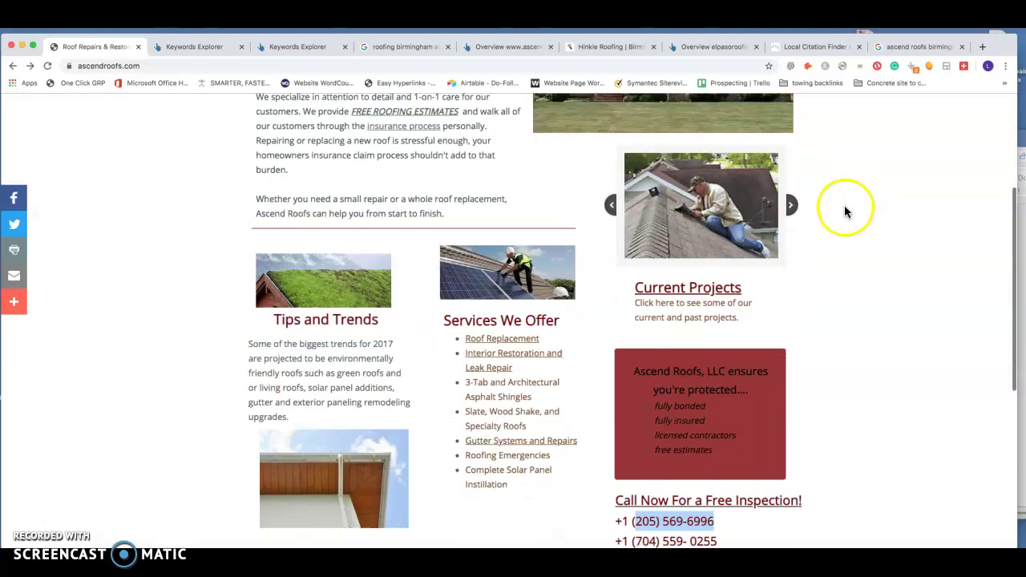
{"action": "scroll", "coordinate": [846, 210], "scroll_direction": "down", "scroll_amount": 3}
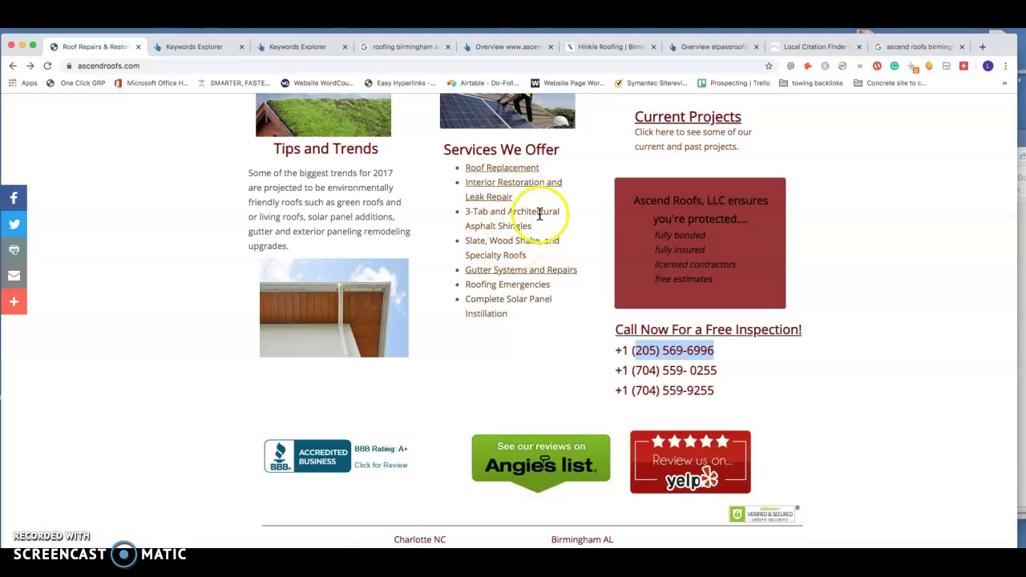
{"action": "scroll", "coordinate": [542, 215], "scroll_direction": "up", "scroll_amount": 7}
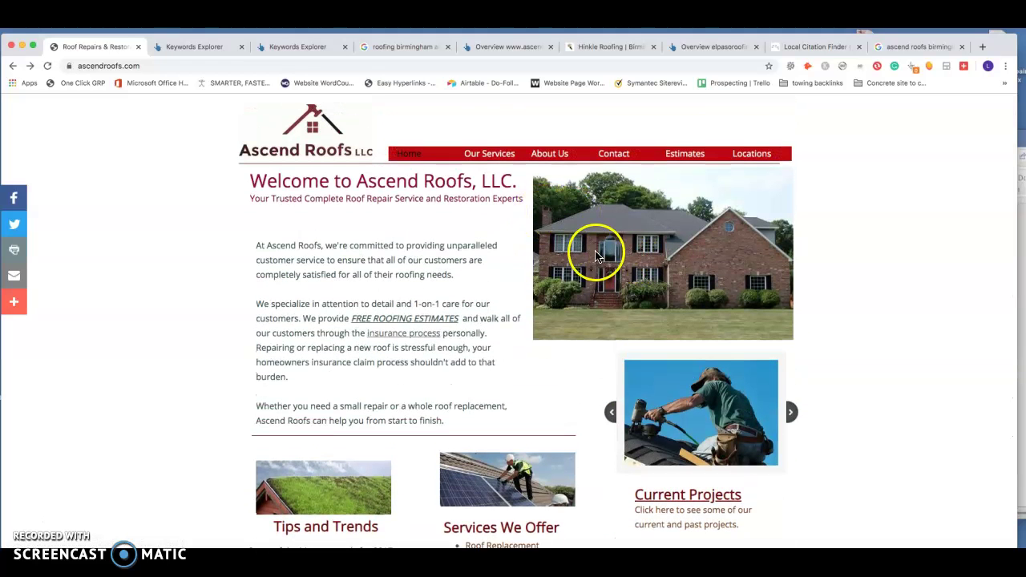
{"action": "scroll", "coordinate": [609, 264], "scroll_direction": "down", "scroll_amount": 1}
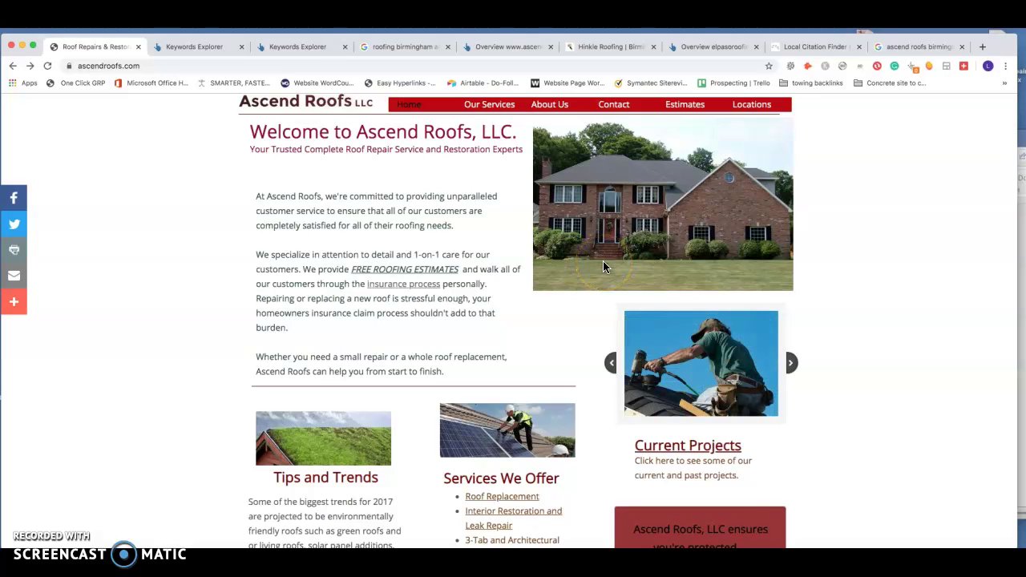
{"action": "scroll", "coordinate": [597, 260], "scroll_direction": "up", "scroll_amount": 2}
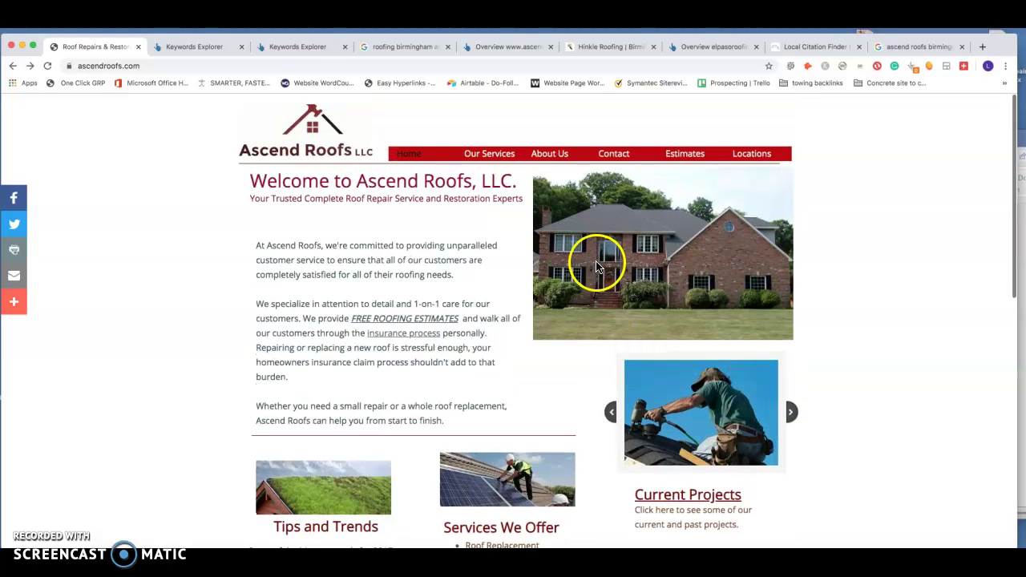
{"action": "scroll", "coordinate": [525, 237], "scroll_direction": "down", "scroll_amount": 2}
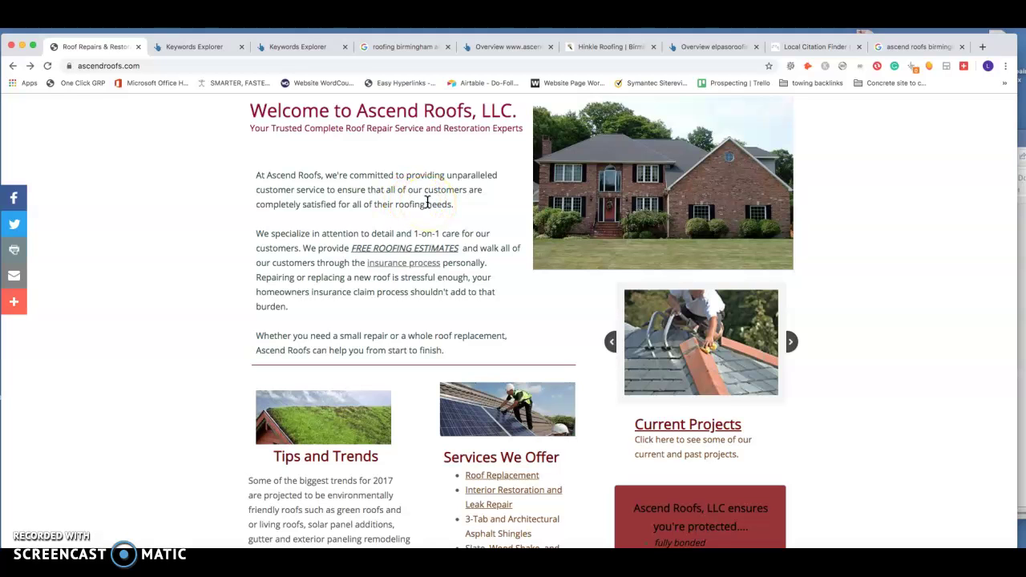
{"action": "scroll", "coordinate": [471, 230], "scroll_direction": "down", "scroll_amount": 5}
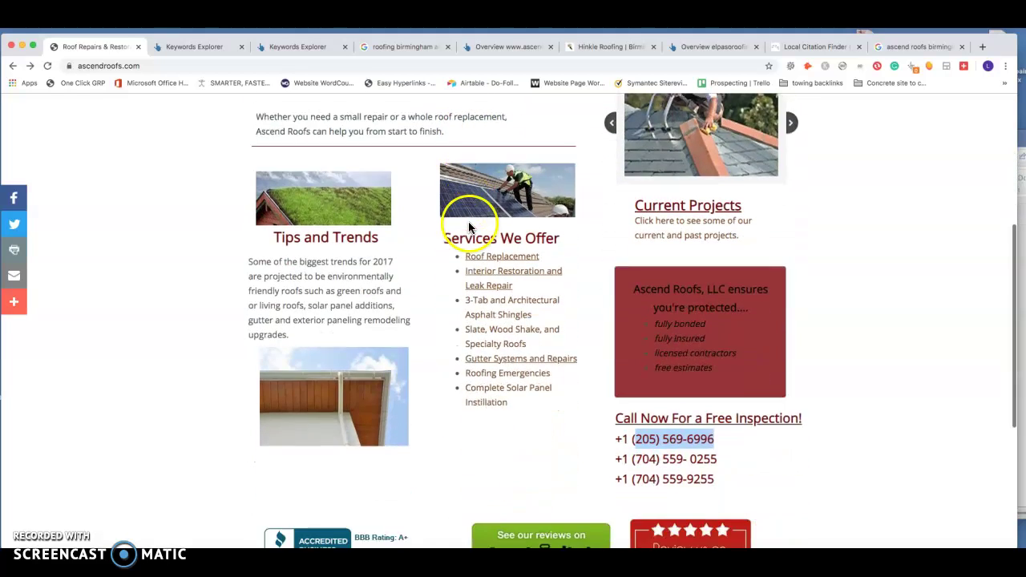
{"action": "scroll", "coordinate": [471, 229], "scroll_direction": "down", "scroll_amount": 4}
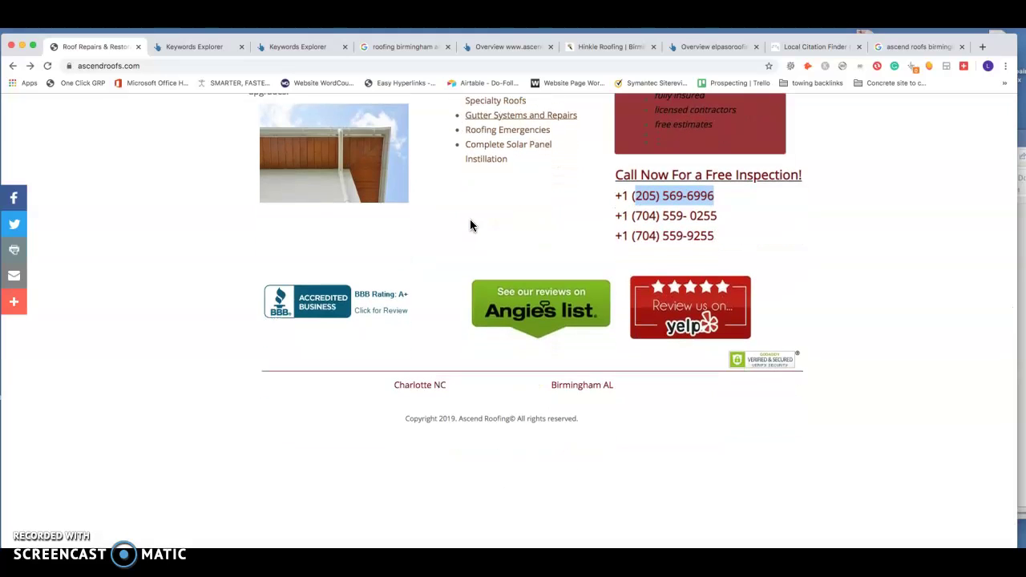
{"action": "scroll", "coordinate": [471, 223], "scroll_direction": "up", "scroll_amount": 10}
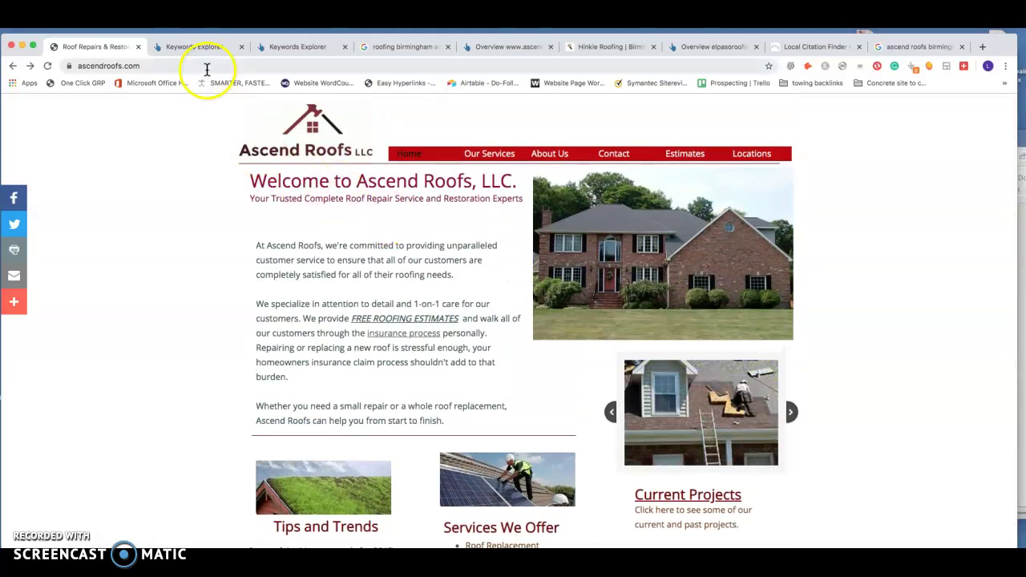
Review the Ahrefs keyword overview for "roofing birmingham al", including its search volume and related keyword ideas
{"action": "left_click", "coordinate": [194, 47]}
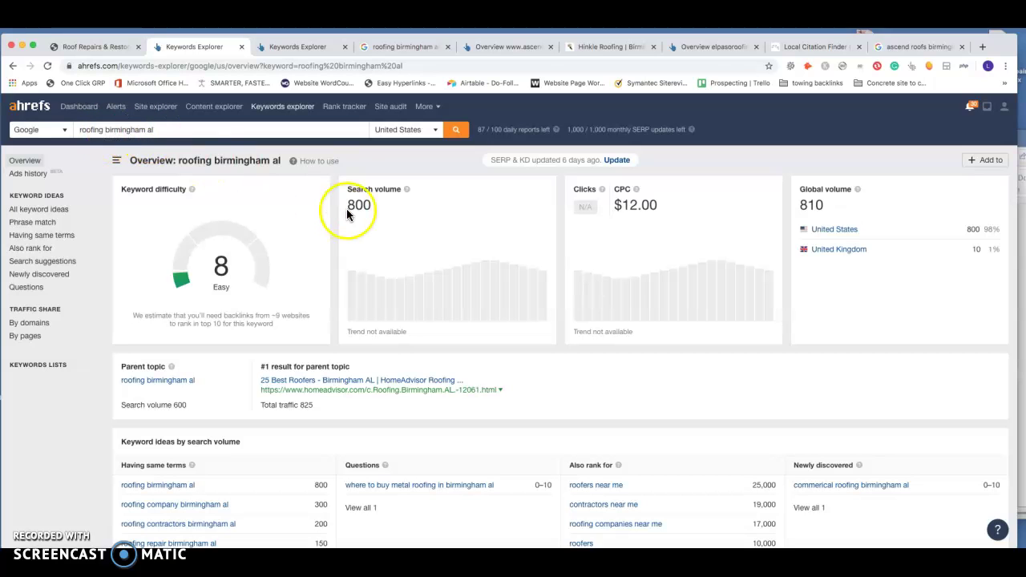
{"action": "scroll", "coordinate": [377, 222], "scroll_direction": "down", "scroll_amount": 1}
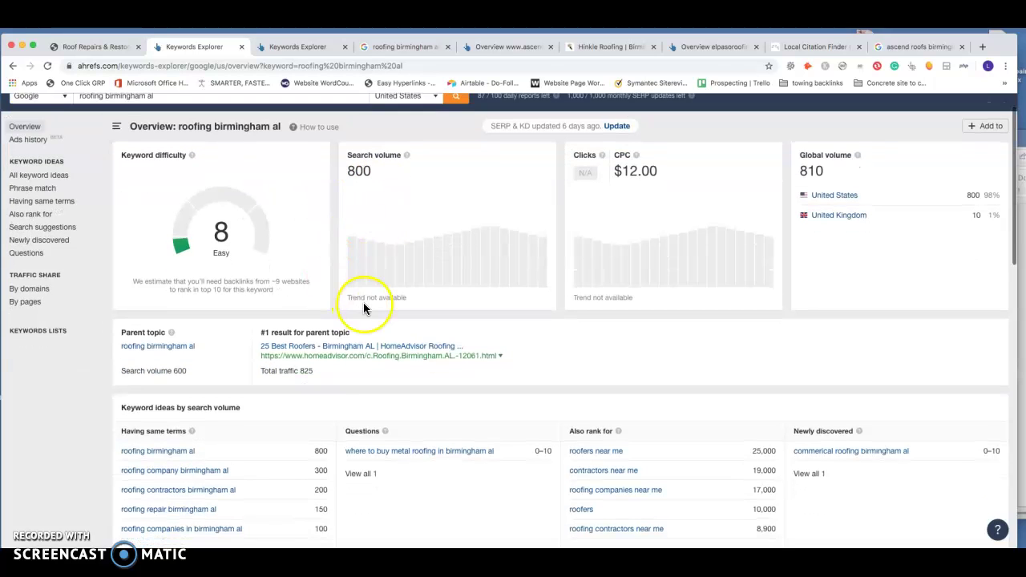
{"action": "scroll", "coordinate": [321, 424], "scroll_direction": "down", "scroll_amount": 1}
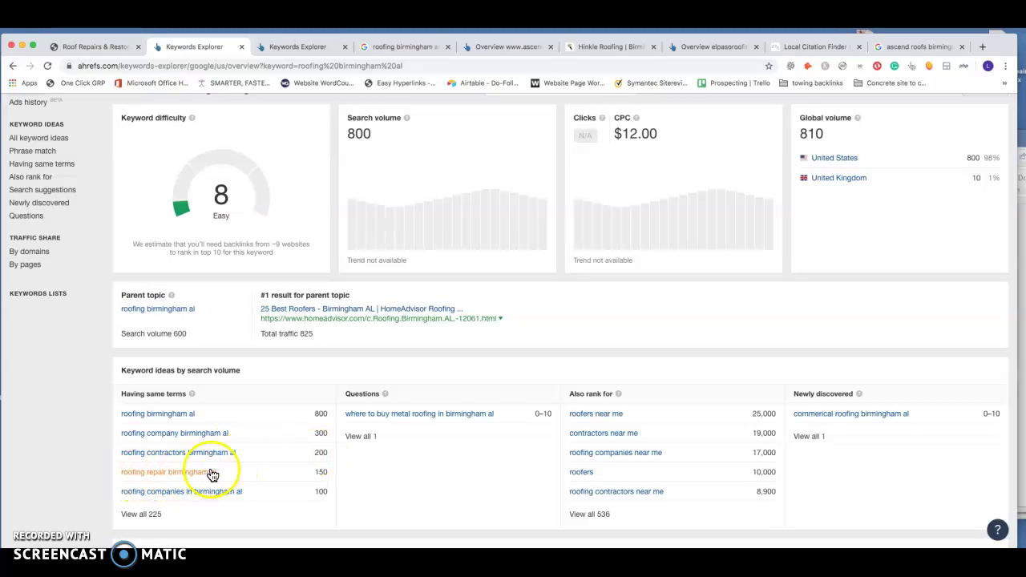
{"action": "scroll", "coordinate": [236, 442], "scroll_direction": "up", "scroll_amount": 3}
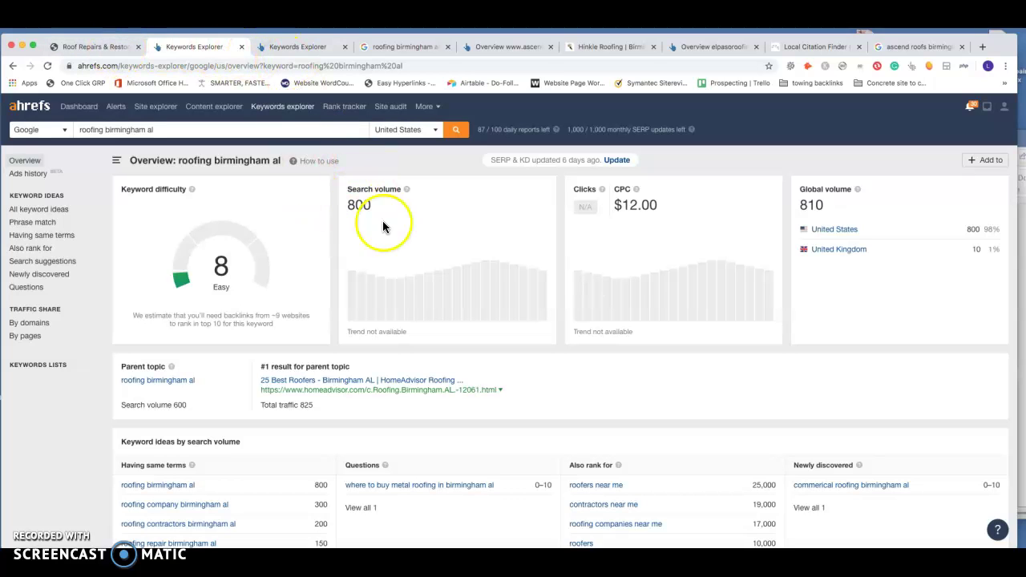
Review the Ahrefs keyword overview for "roofing charlotte nc" and its keyword ideas by search volume
{"action": "left_click", "coordinate": [298, 47]}
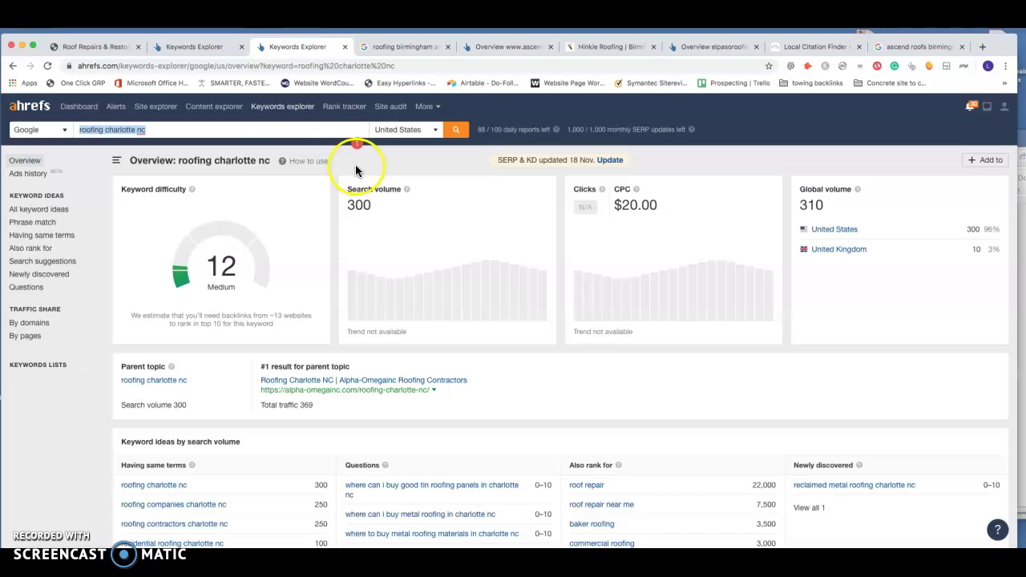
{"action": "scroll", "coordinate": [273, 205], "scroll_direction": "down", "scroll_amount": 1}
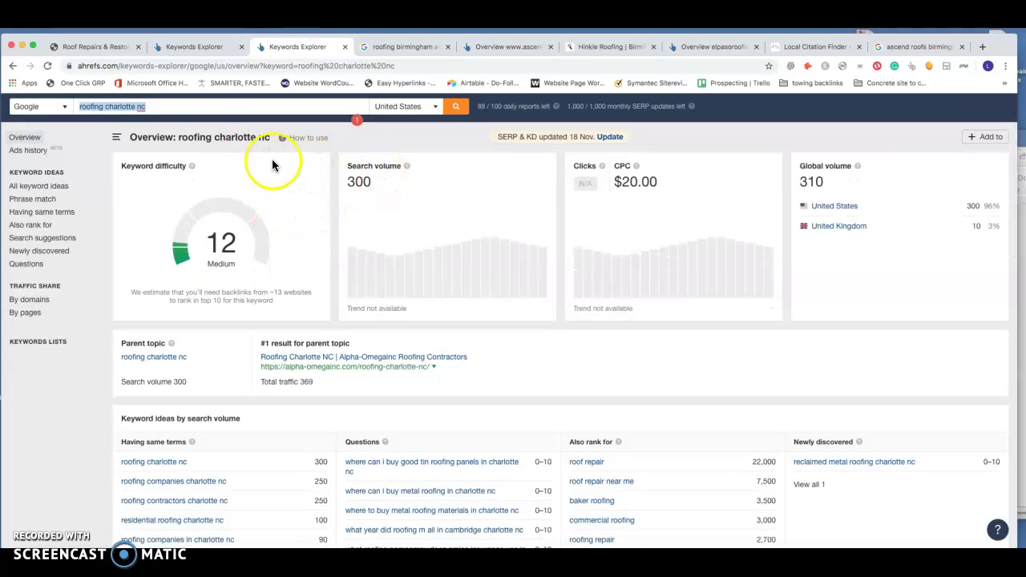
{"action": "scroll", "coordinate": [387, 214], "scroll_direction": "down", "scroll_amount": 2}
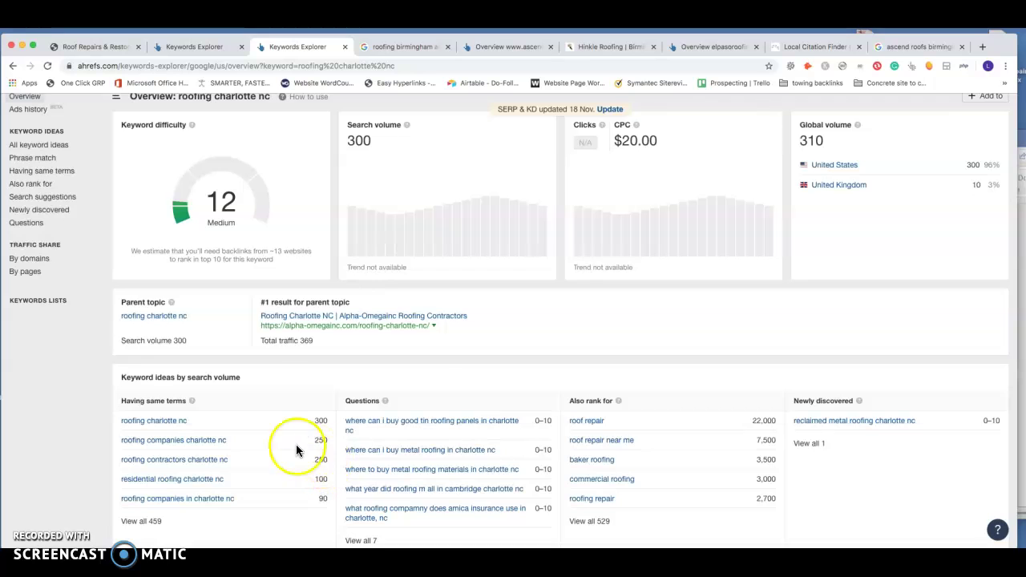
{"action": "scroll", "coordinate": [285, 434], "scroll_direction": "up", "scroll_amount": 2}
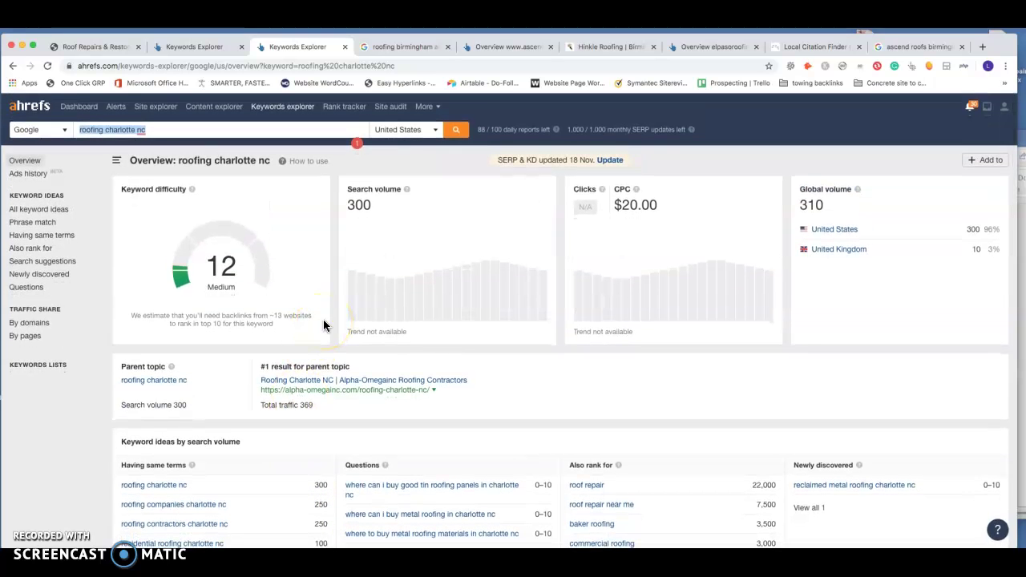
Return to the Ascend Roofs homepage and check its contact section and Charlotte and Birmingham footer links
{"action": "left_click", "coordinate": [107, 46]}
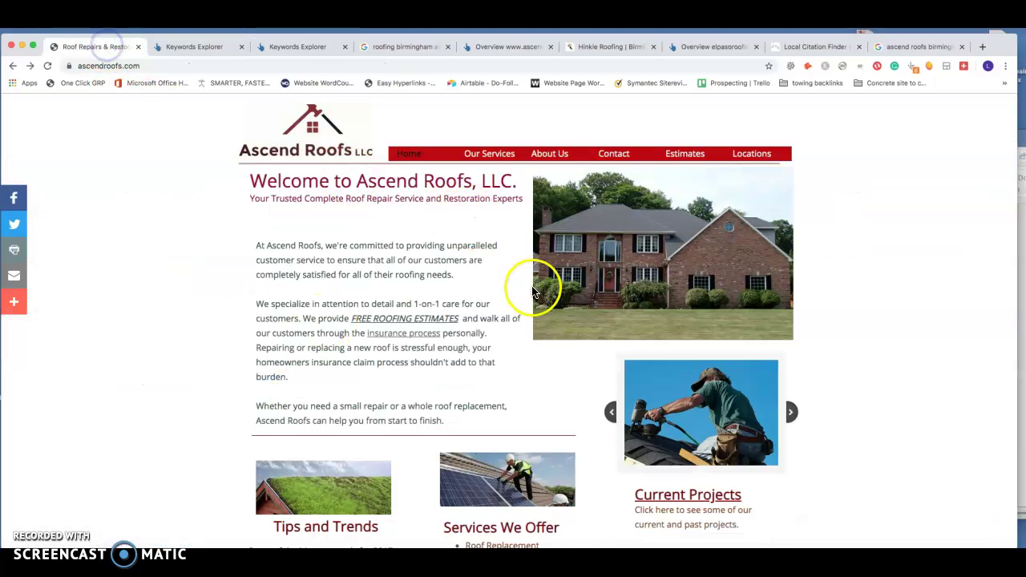
{"action": "scroll", "coordinate": [538, 282], "scroll_direction": "down", "scroll_amount": 5}
{"action": "scroll", "coordinate": [533, 277], "scroll_direction": "down", "scroll_amount": 5}
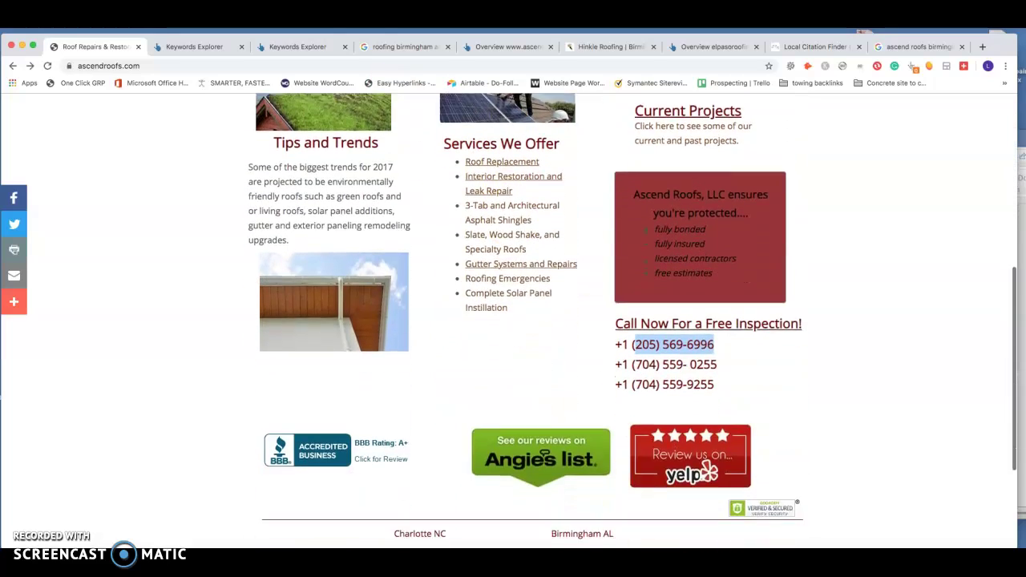
Examine the Google results for "roofing birmingham al", covering the sponsored listings, ads, map pack and organic results
{"action": "left_click", "coordinate": [418, 47]}
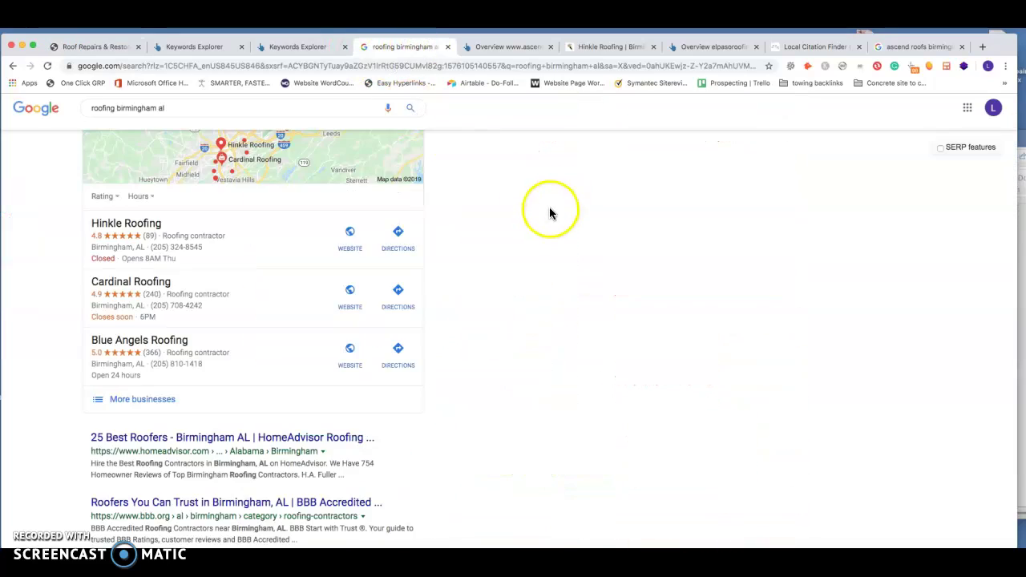
{"action": "scroll", "coordinate": [550, 211], "scroll_direction": "up", "scroll_amount": 5}
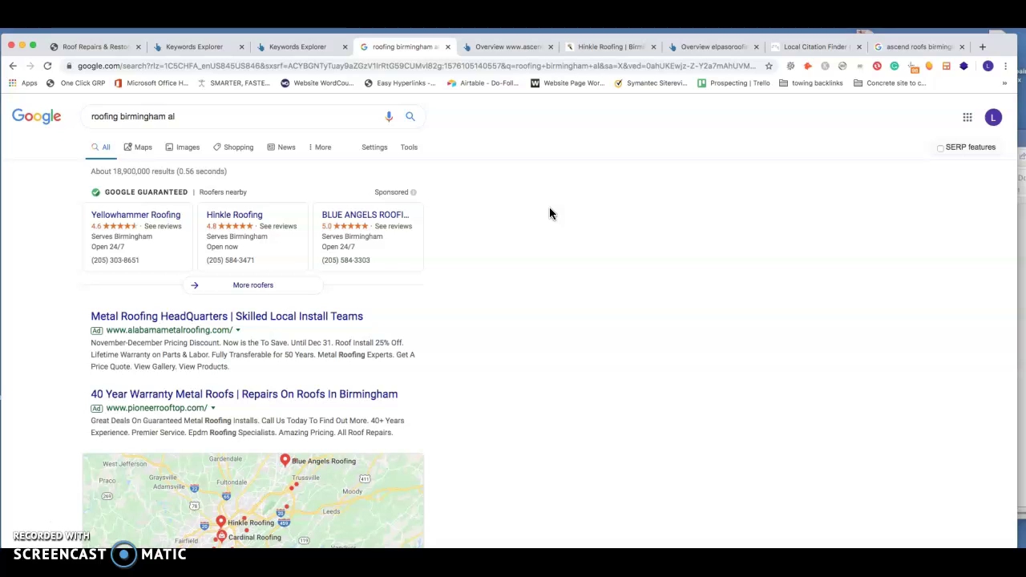
{"action": "left_click", "coordinate": [494, 314]}
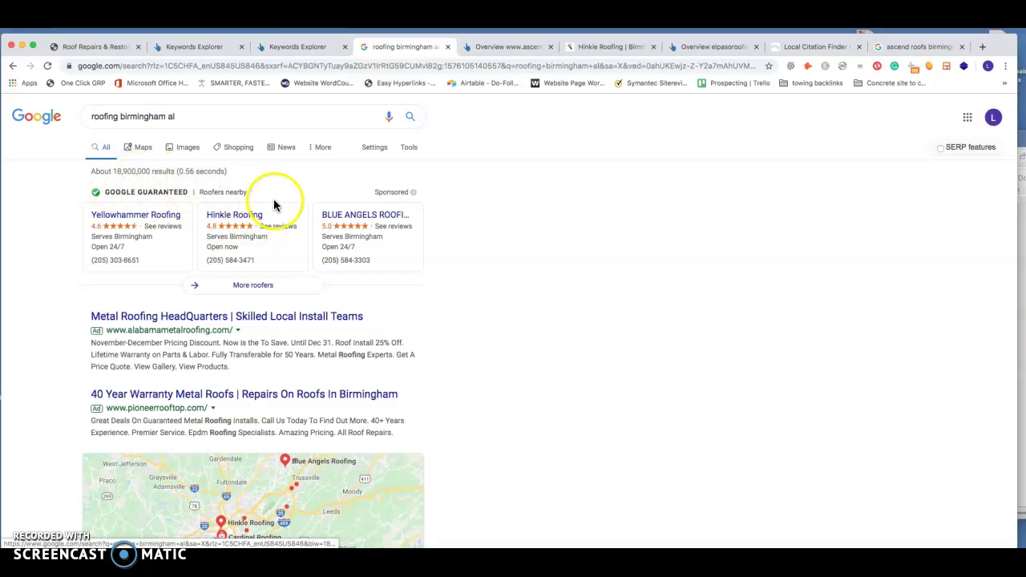
{"action": "scroll", "coordinate": [238, 221], "scroll_direction": "down", "scroll_amount": 4}
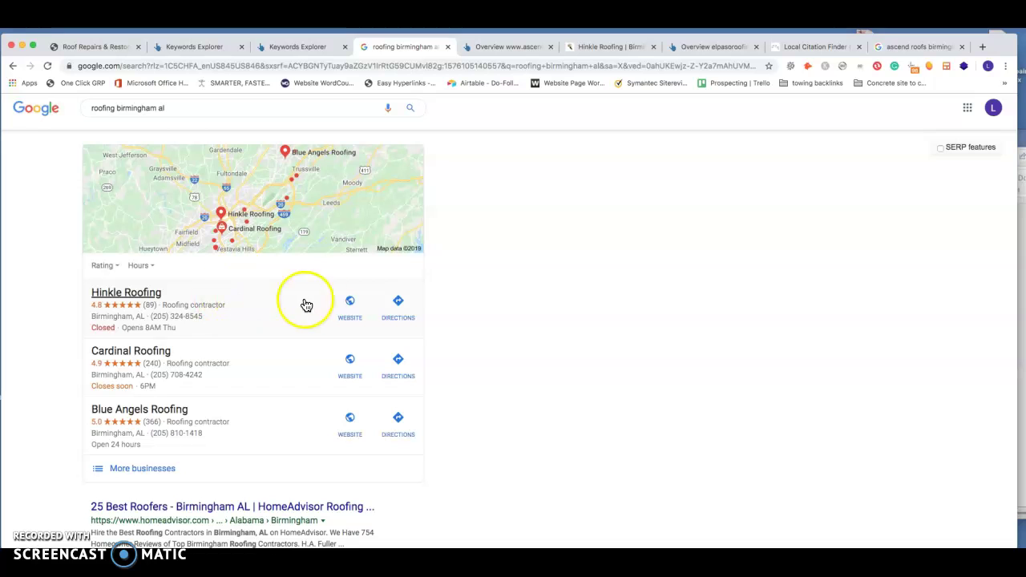
{"action": "scroll", "coordinate": [241, 313], "scroll_direction": "down", "scroll_amount": 1}
{"action": "scroll", "coordinate": [249, 361], "scroll_direction": "down", "scroll_amount": 1}
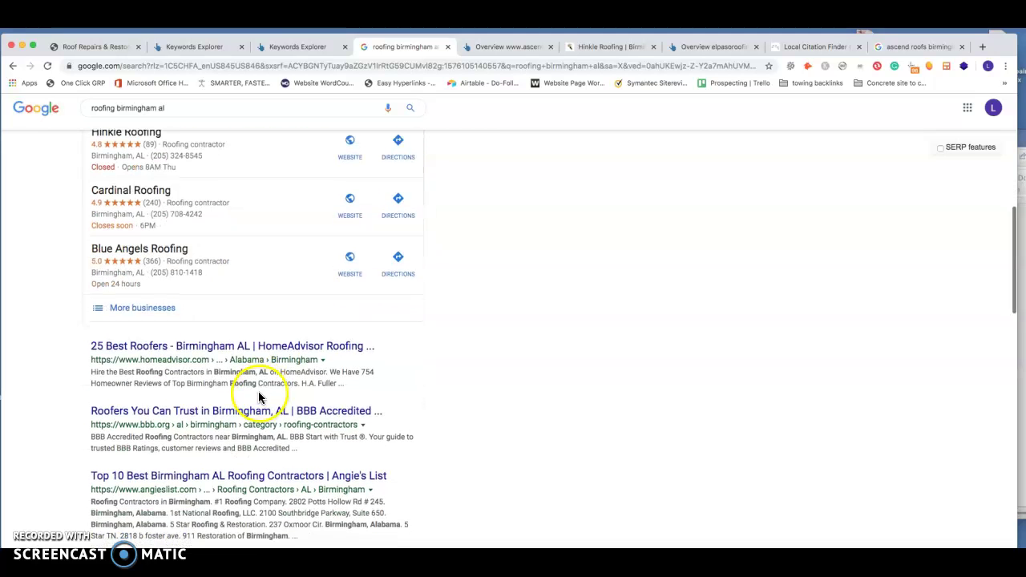
{"action": "scroll", "coordinate": [208, 445], "scroll_direction": "down", "scroll_amount": 1}
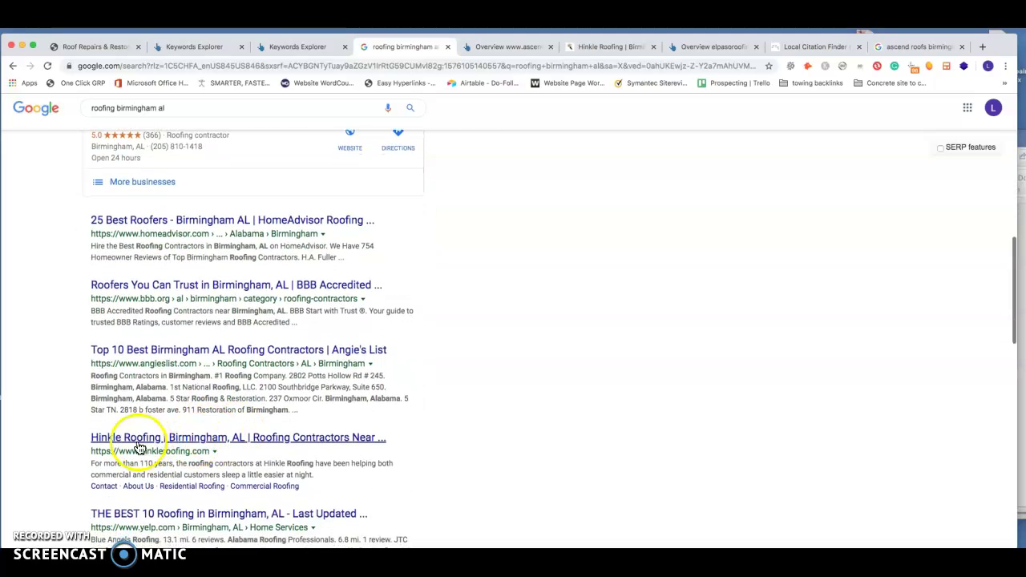
{"action": "scroll", "coordinate": [293, 375], "scroll_direction": "up", "scroll_amount": 5}
{"action": "scroll", "coordinate": [294, 375], "scroll_direction": "up", "scroll_amount": 3}
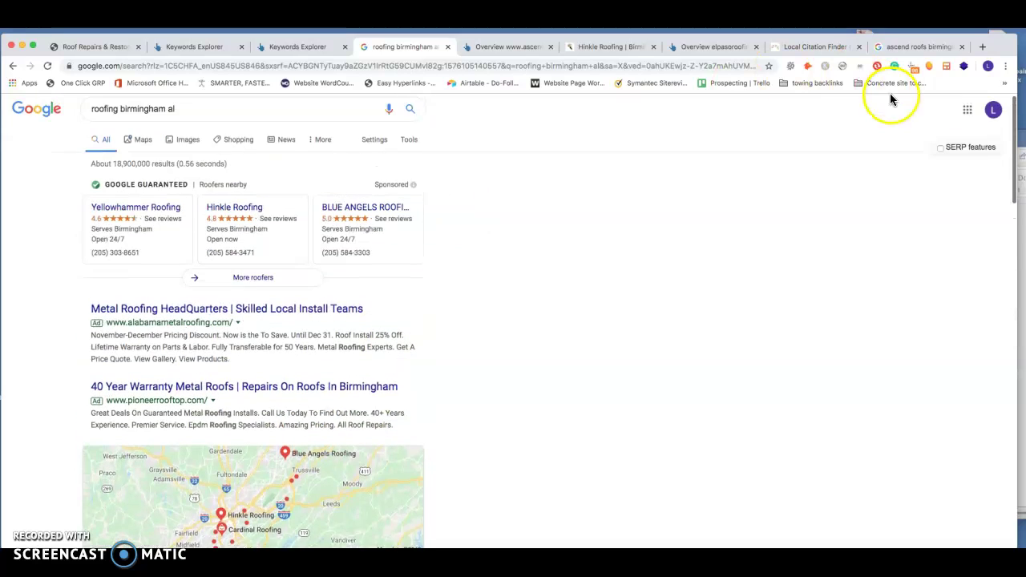
Turn on the browser's SEO analysis extension on the Google results page for "roofing birmingham al"
{"action": "left_click", "coordinate": [790, 65]}
{"action": "left_click", "coordinate": [767, 86]}
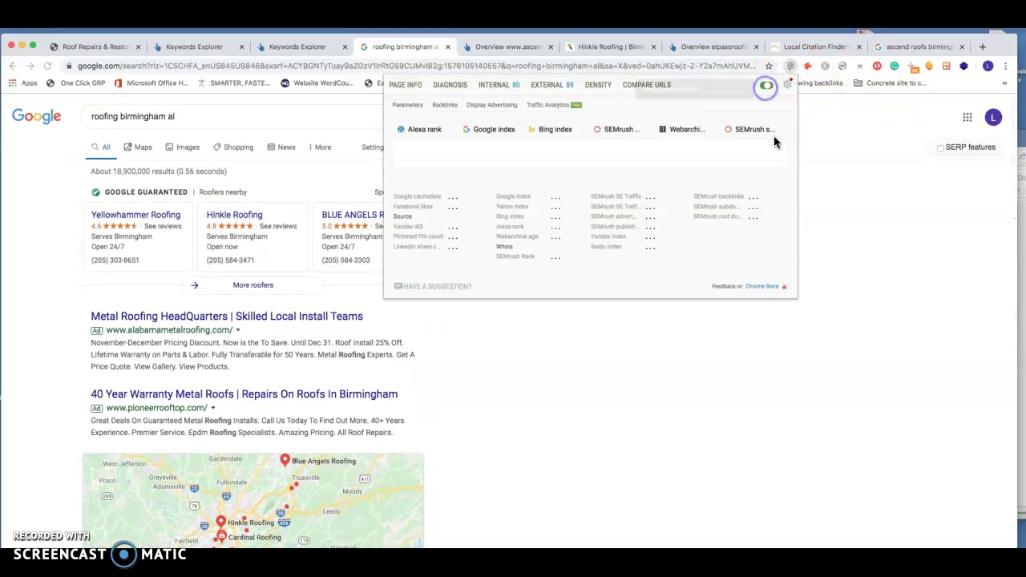
Dismiss the extension popup and examine the map pack's roofing businesses in the "roofing birmingham al" Google results
{"action": "left_click", "coordinate": [937, 295]}
{"action": "scroll", "coordinate": [446, 329], "scroll_direction": "down", "scroll_amount": 1}
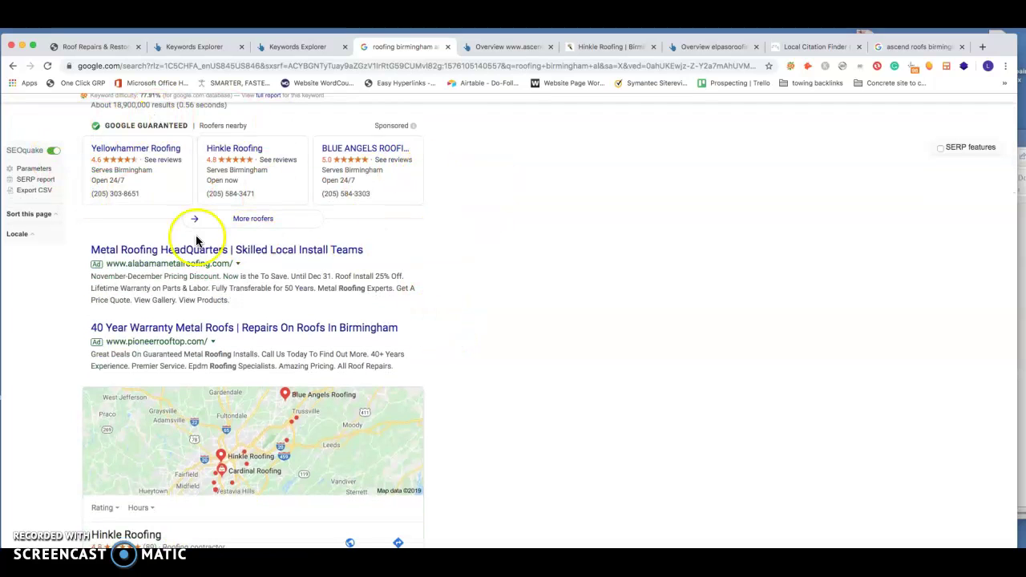
{"action": "scroll", "coordinate": [461, 291], "scroll_direction": "down", "scroll_amount": 5}
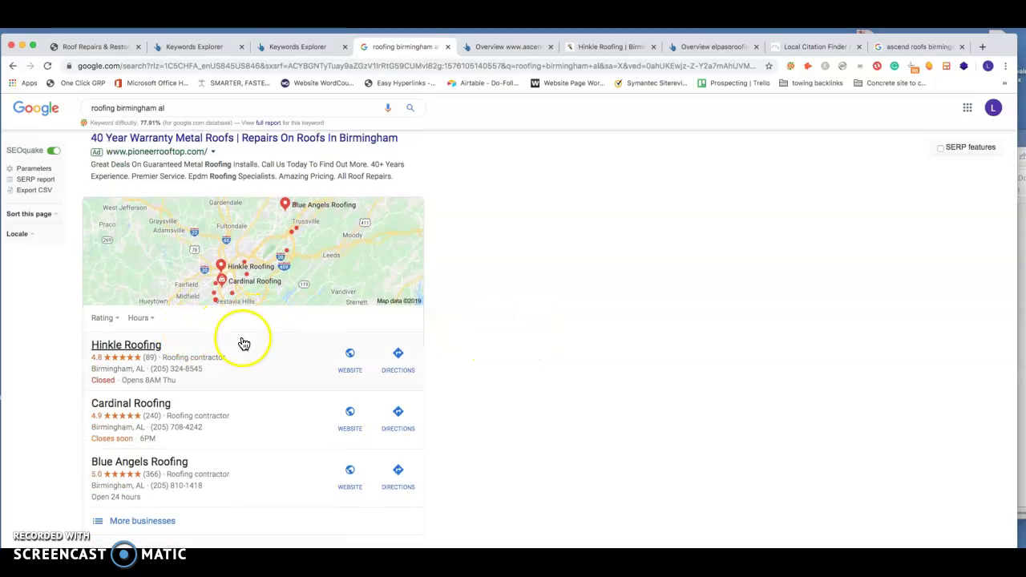
{"action": "scroll", "coordinate": [245, 343], "scroll_direction": "down", "scroll_amount": 1}
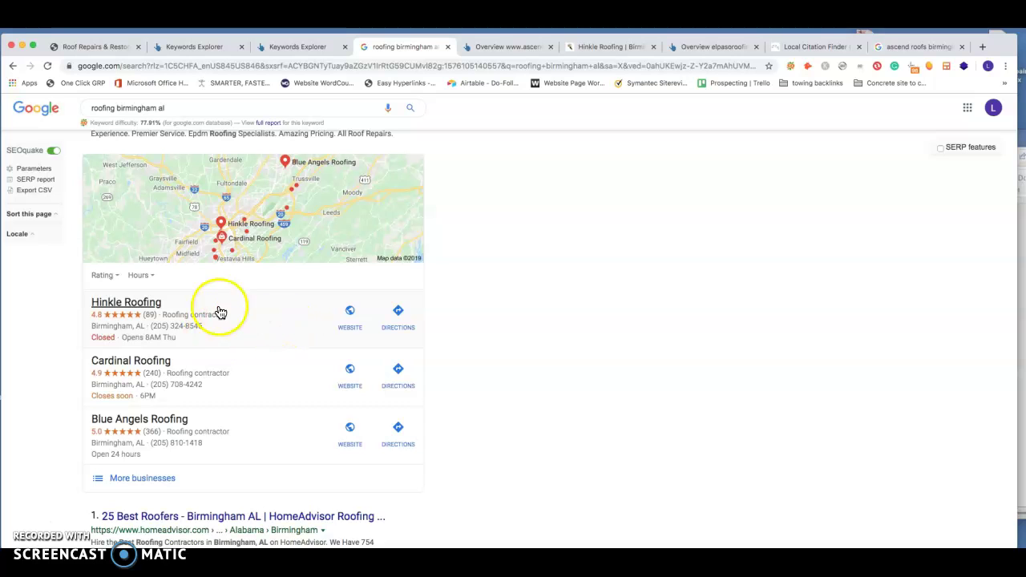
{"action": "scroll", "coordinate": [247, 328], "scroll_direction": "down", "scroll_amount": 1}
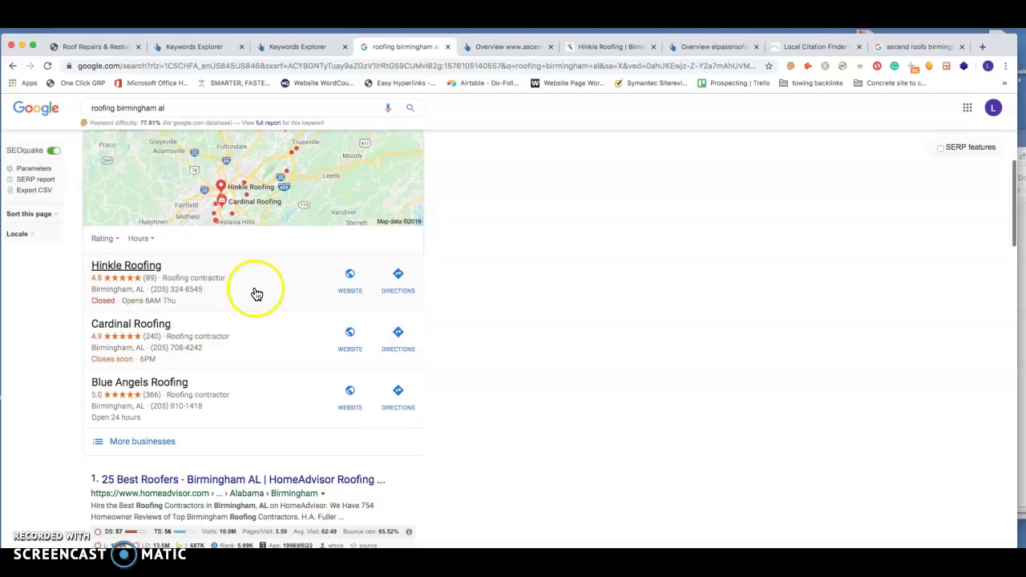
Review Ascend Roofs' Google business listing in the "ascend roofs birmingham al" results, covering its details, reviews, description and updates
{"action": "left_click", "coordinate": [923, 50]}
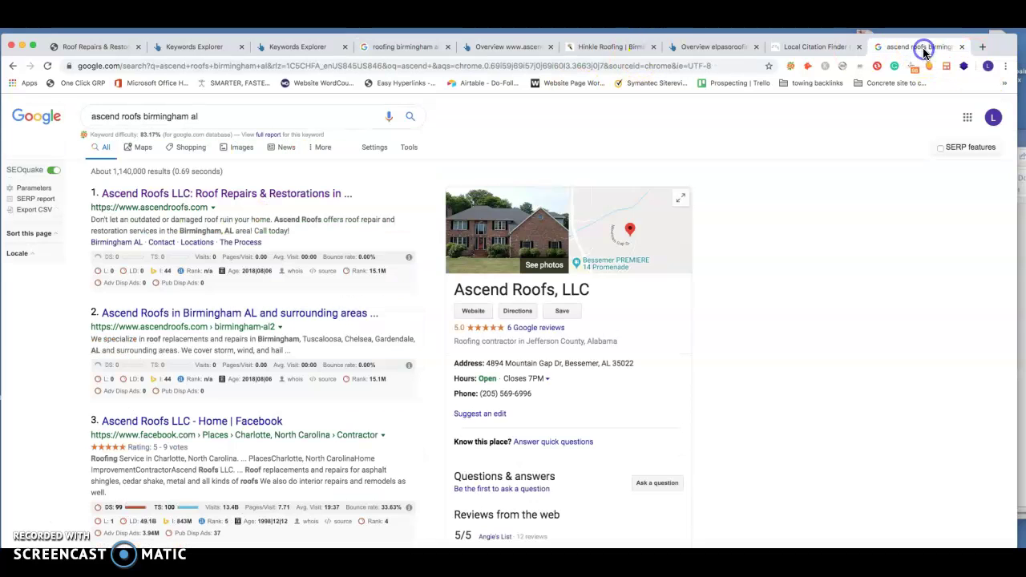
{"action": "scroll", "coordinate": [622, 355], "scroll_direction": "down", "scroll_amount": 1}
{"action": "scroll", "coordinate": [623, 355], "scroll_direction": "down", "scroll_amount": 2}
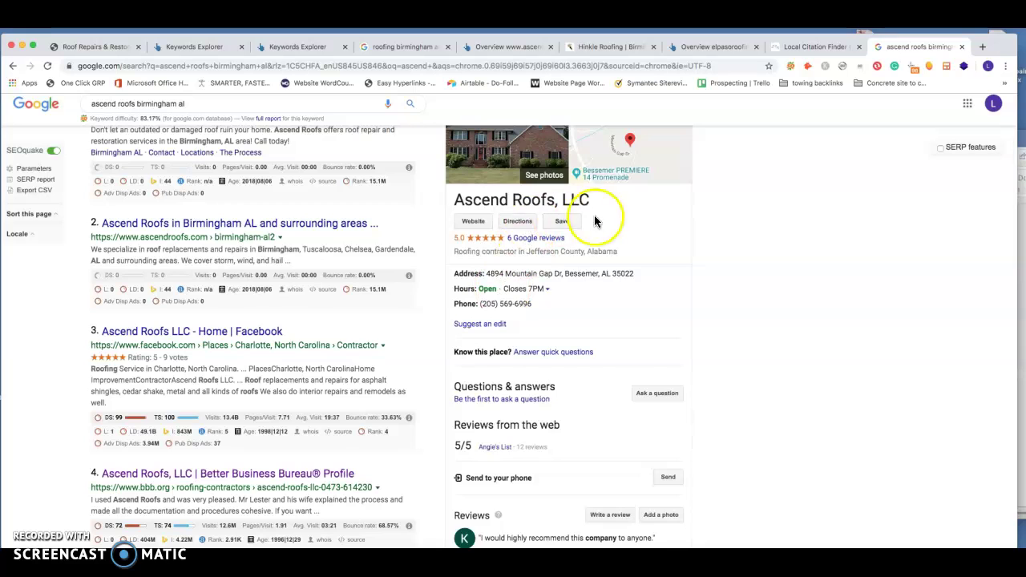
{"action": "scroll", "coordinate": [597, 344], "scroll_direction": "down", "scroll_amount": 1}
{"action": "scroll", "coordinate": [597, 344], "scroll_direction": "down", "scroll_amount": 6}
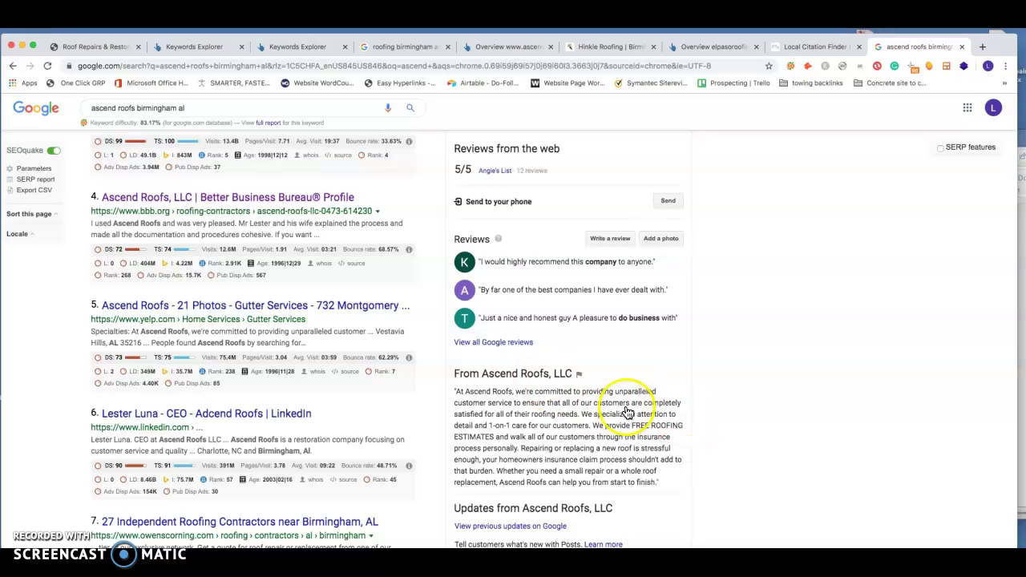
{"action": "scroll", "coordinate": [546, 397], "scroll_direction": "down", "scroll_amount": 1}
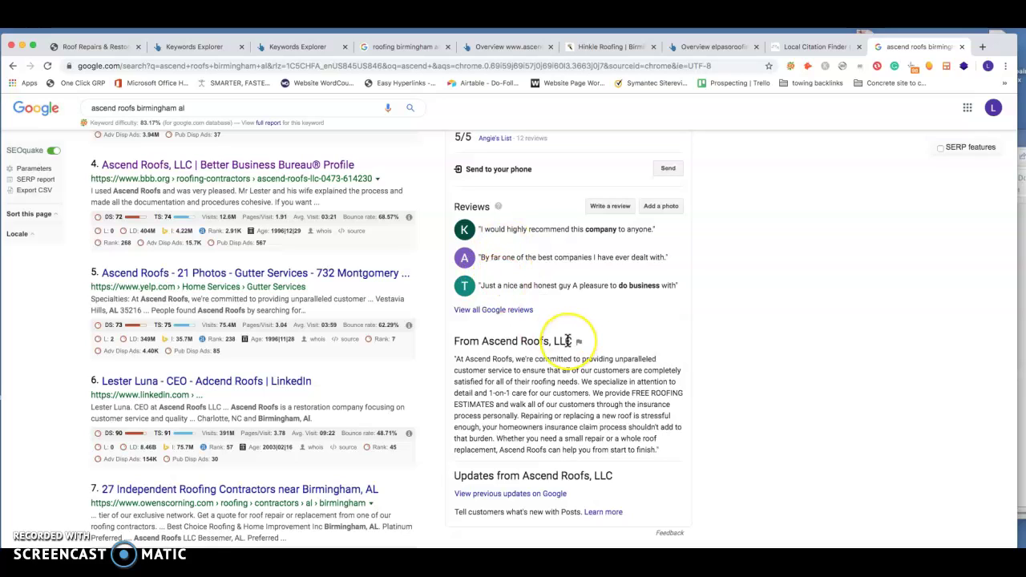
Return to the "roofing birmingham al" results and inspect the top organic listings with their SEO metrics
{"action": "left_click", "coordinate": [397, 47]}
{"action": "scroll", "coordinate": [355, 393], "scroll_direction": "down", "scroll_amount": 1}
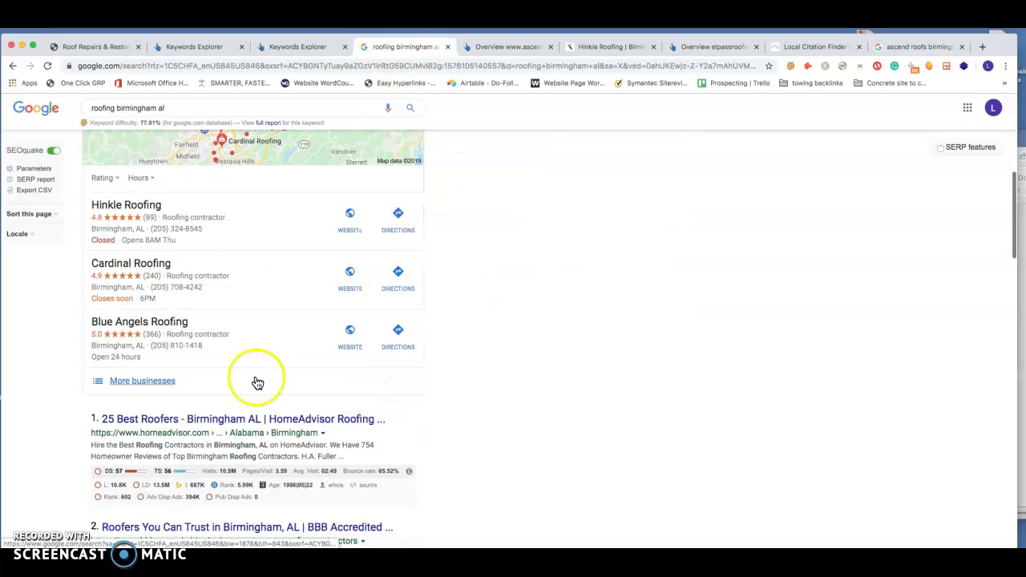
{"action": "scroll", "coordinate": [502, 425], "scroll_direction": "down", "scroll_amount": 1}
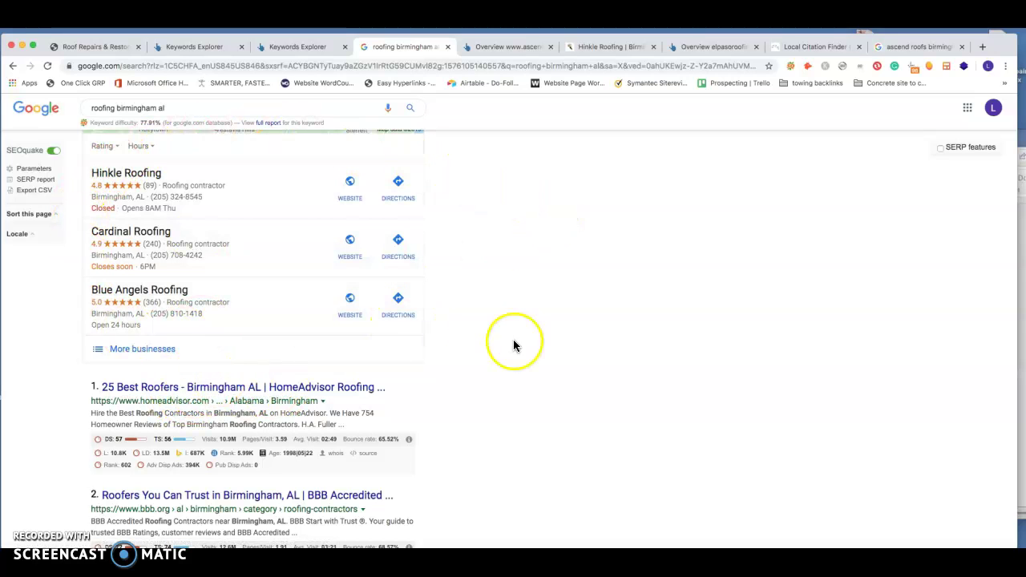
{"action": "scroll", "coordinate": [510, 323], "scroll_direction": "down", "scroll_amount": 5}
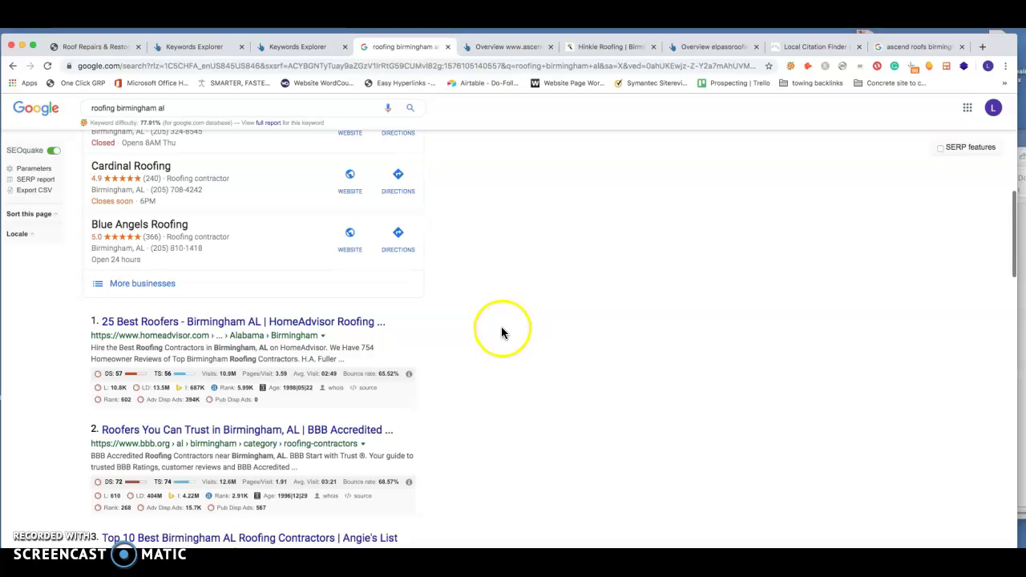
{"action": "scroll", "coordinate": [502, 332], "scroll_direction": "down", "scroll_amount": 1}
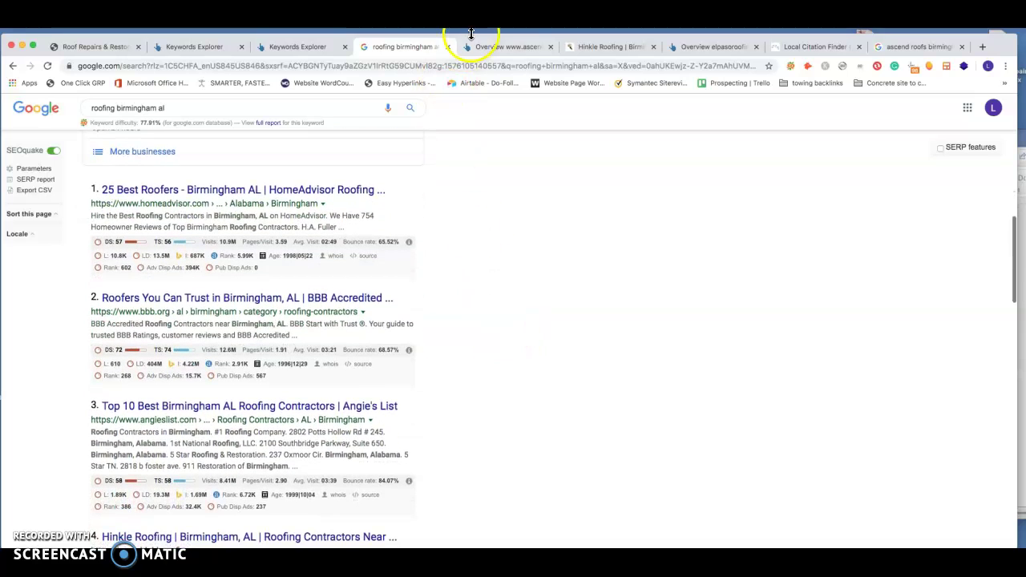
Open the organic keywords report from Ascend Roofs' Ahrefs overview and check its ranking position for "roofing birmingham al"
{"action": "left_click", "coordinate": [510, 48]}
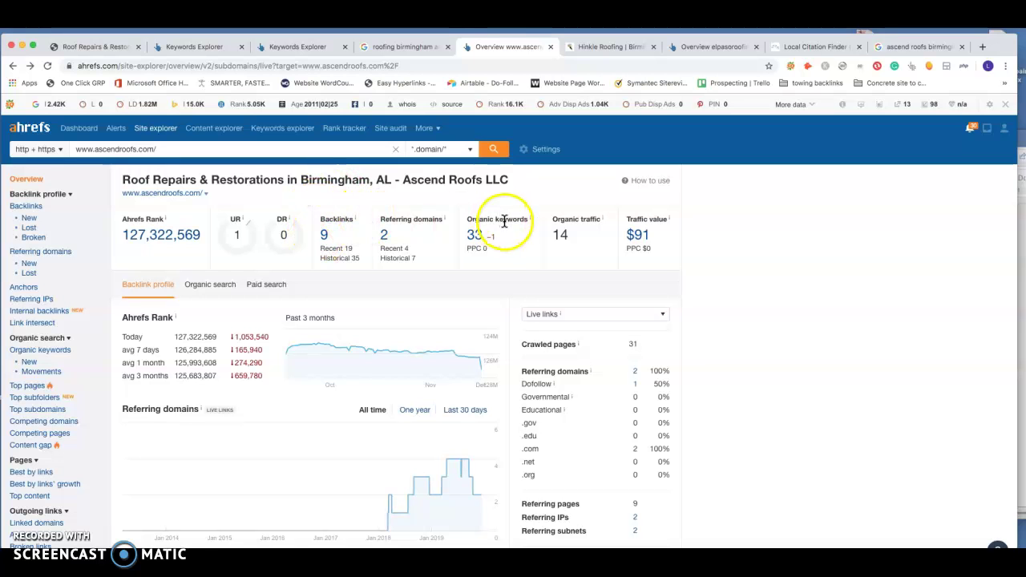
{"action": "left_click", "coordinate": [473, 238]}
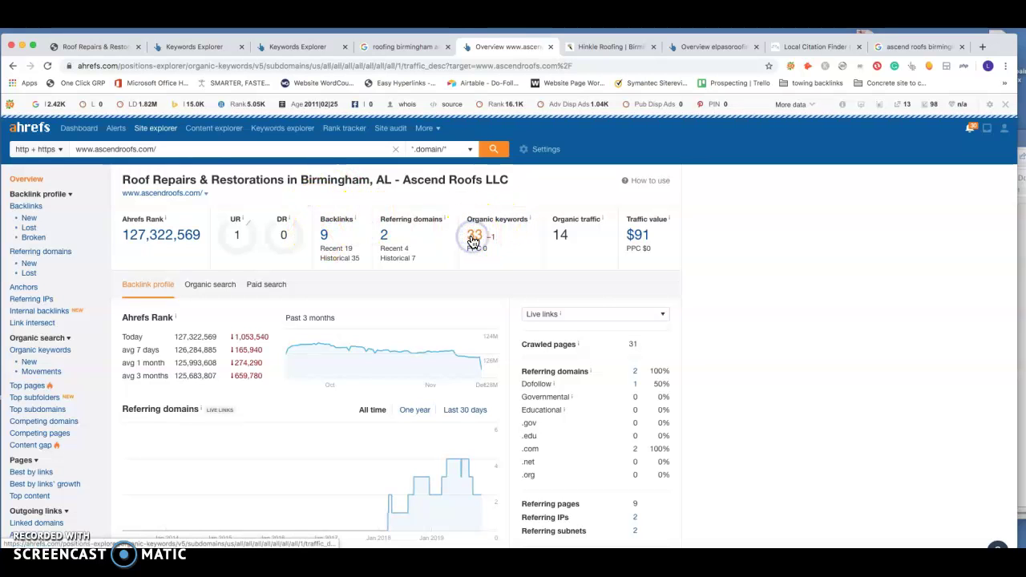
{"action": "scroll", "coordinate": [338, 350], "scroll_direction": "down", "scroll_amount": 2}
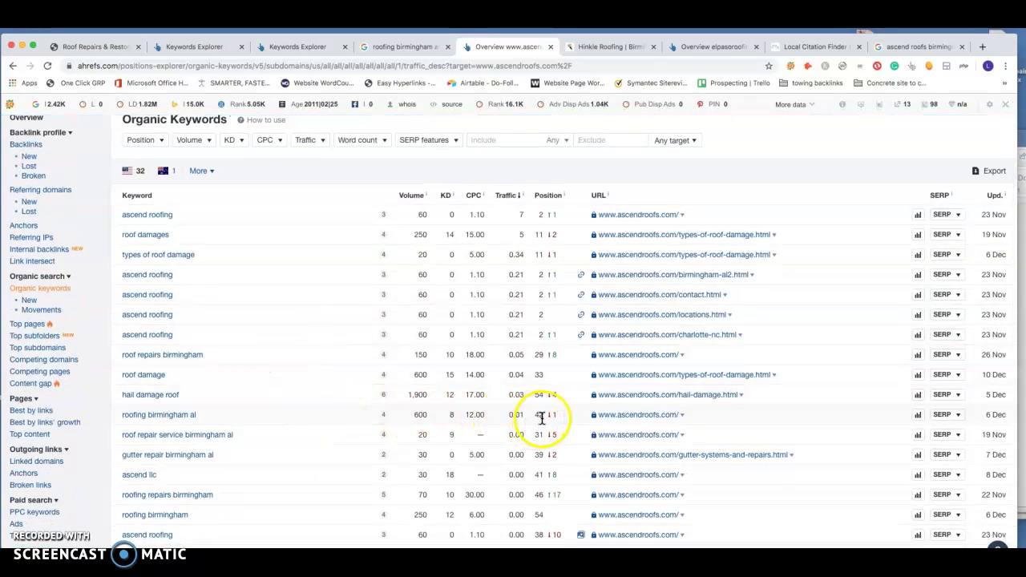
Revisit the "roofing birmingham al" Google results, and examine the backlinks and referring domains in Ascend Roofs' Ahrefs overview
{"action": "left_click", "coordinate": [402, 46]}
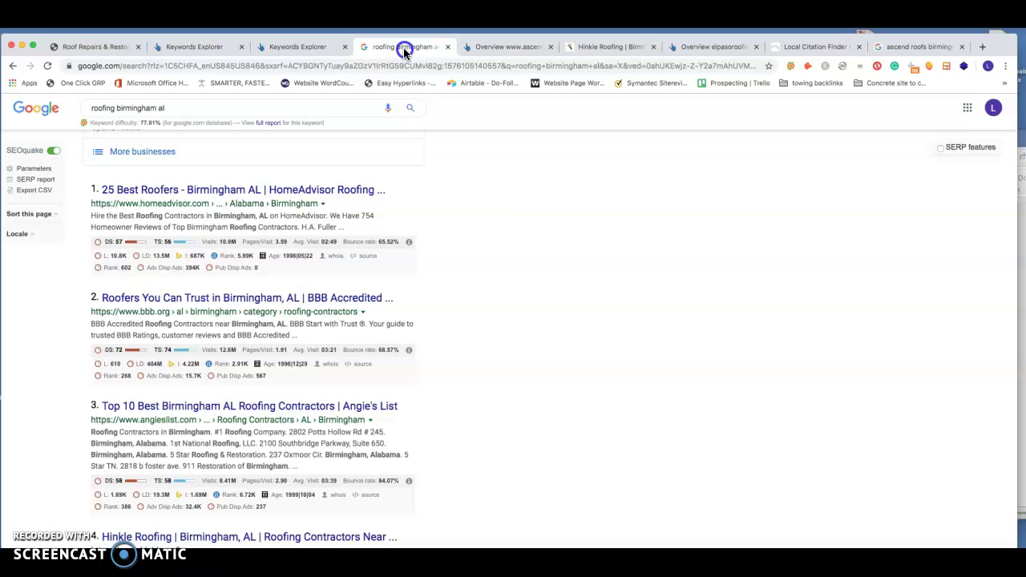
{"action": "left_click", "coordinate": [511, 46]}
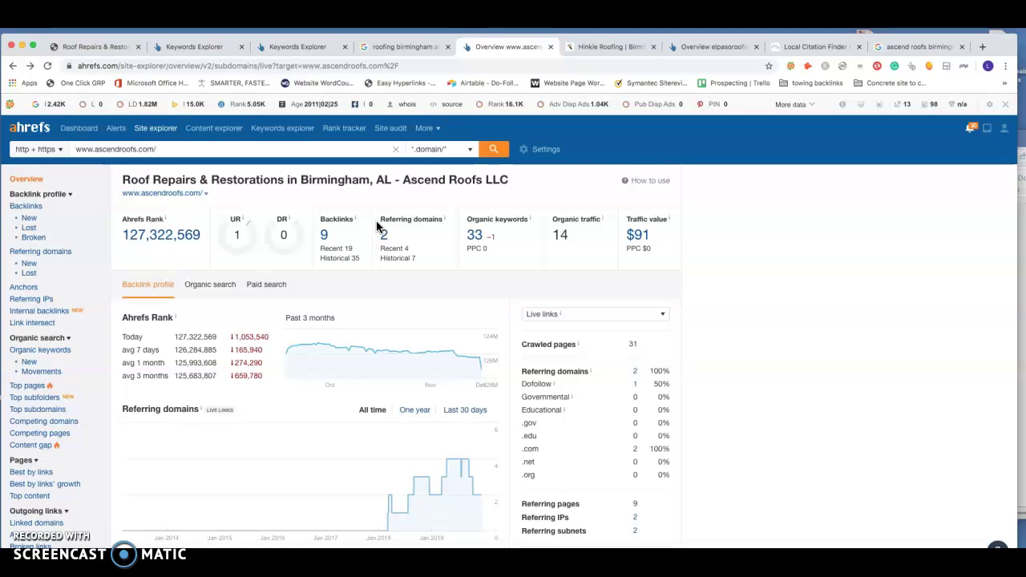
{"action": "mouse_move", "coordinate": [353, 218]}
Review competitor Hinkle Roofing's homepage from top to footer, including its service sections, customer offers and areas served
{"action": "left_click", "coordinate": [618, 47]}
{"action": "scroll", "coordinate": [633, 323], "scroll_direction": "down", "scroll_amount": 10}
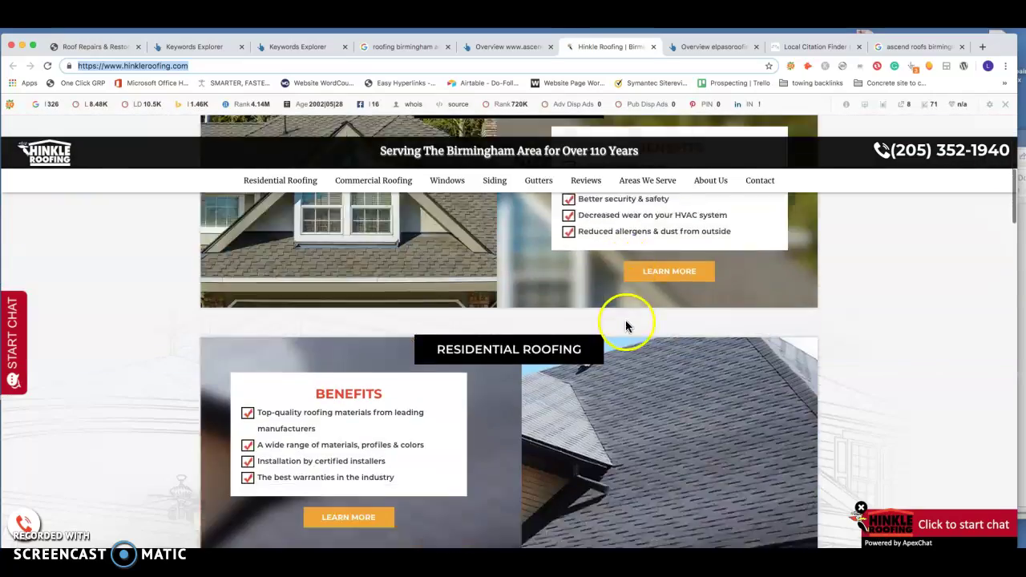
{"action": "scroll", "coordinate": [612, 322], "scroll_direction": "down", "scroll_amount": 20}
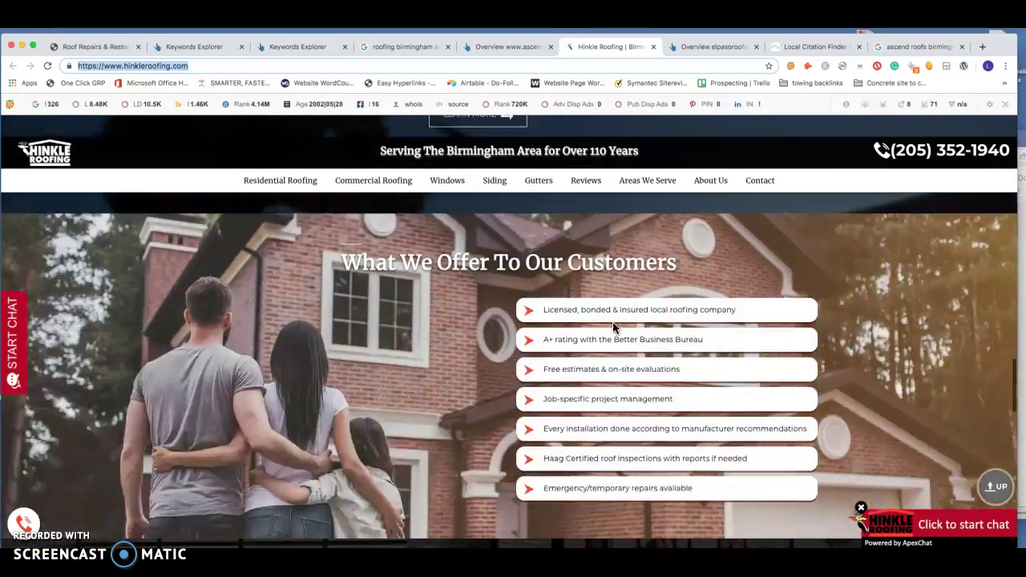
{"action": "scroll", "coordinate": [612, 323], "scroll_direction": "down", "scroll_amount": 15}
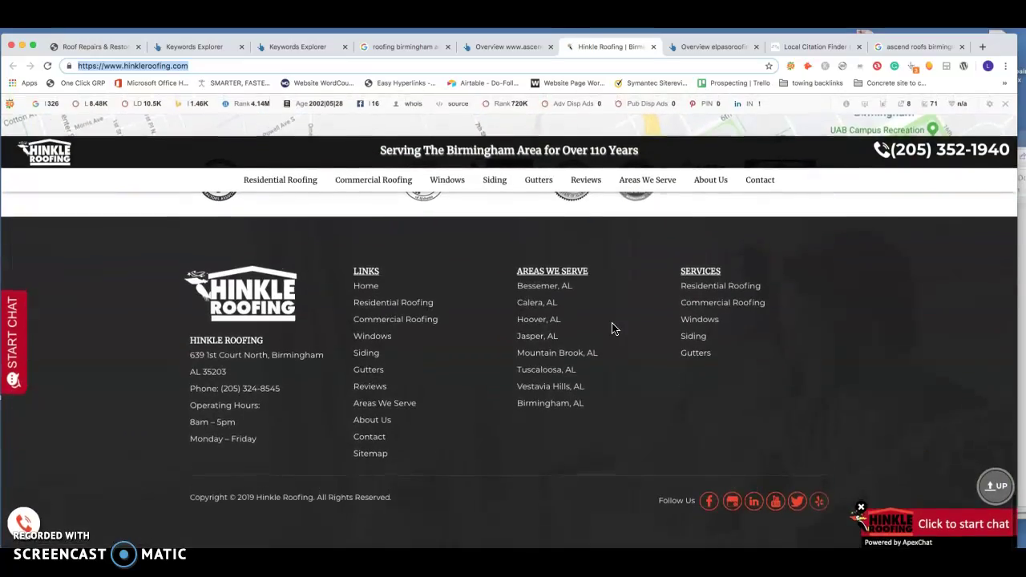
{"action": "scroll", "coordinate": [612, 329], "scroll_direction": "up", "scroll_amount": 20}
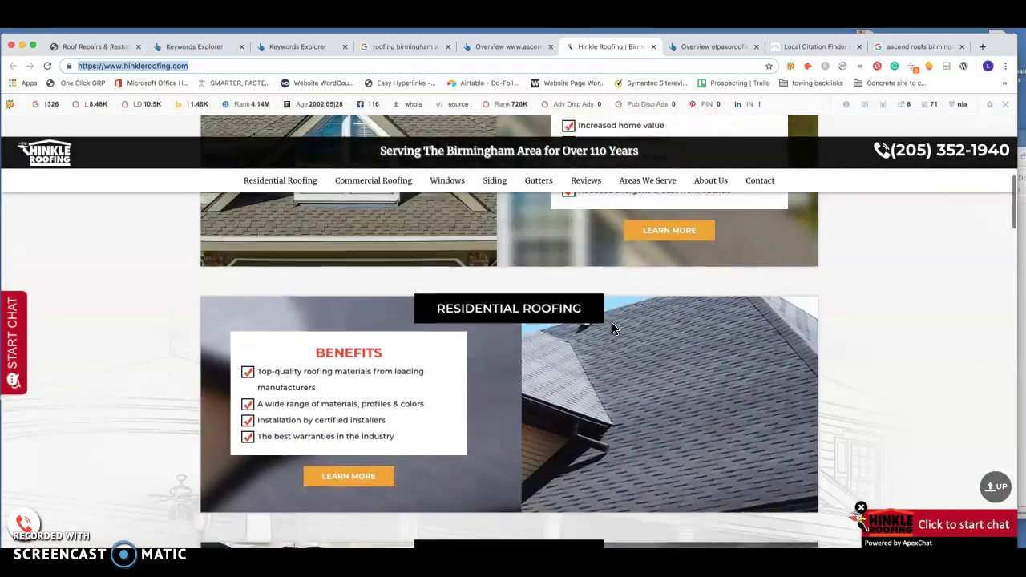
{"action": "scroll", "coordinate": [612, 325], "scroll_direction": "up", "scroll_amount": 5}
{"action": "scroll", "coordinate": [597, 326], "scroll_direction": "down", "scroll_amount": 3}
{"action": "scroll", "coordinate": [598, 325], "scroll_direction": "up", "scroll_amount": 5}
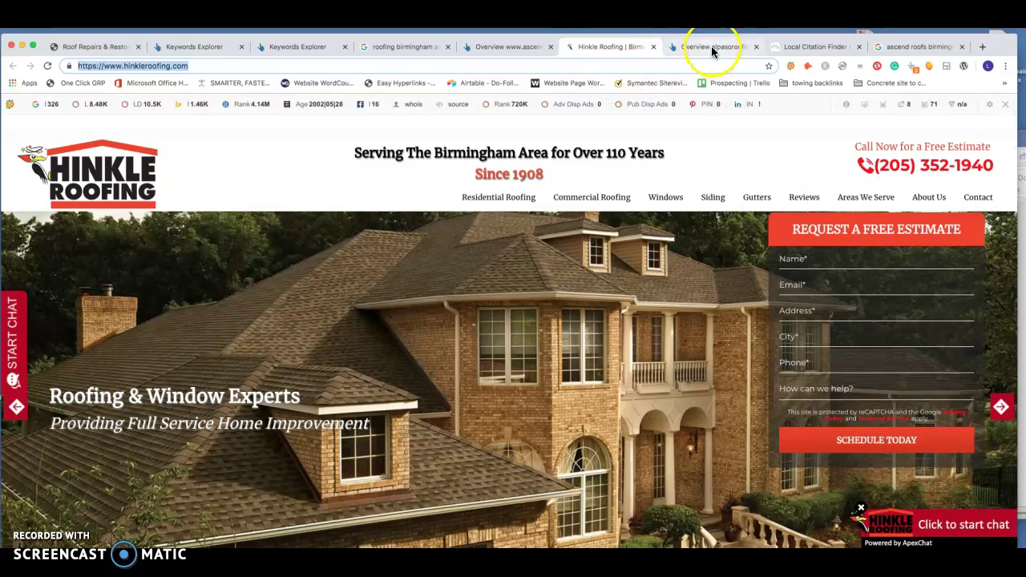
Check Hinkle Roofing's Ahrefs overview, and compare its citation sources with Ascend Roofs' in Whitespark's Local Citation Finder
{"action": "left_click", "coordinate": [711, 48]}
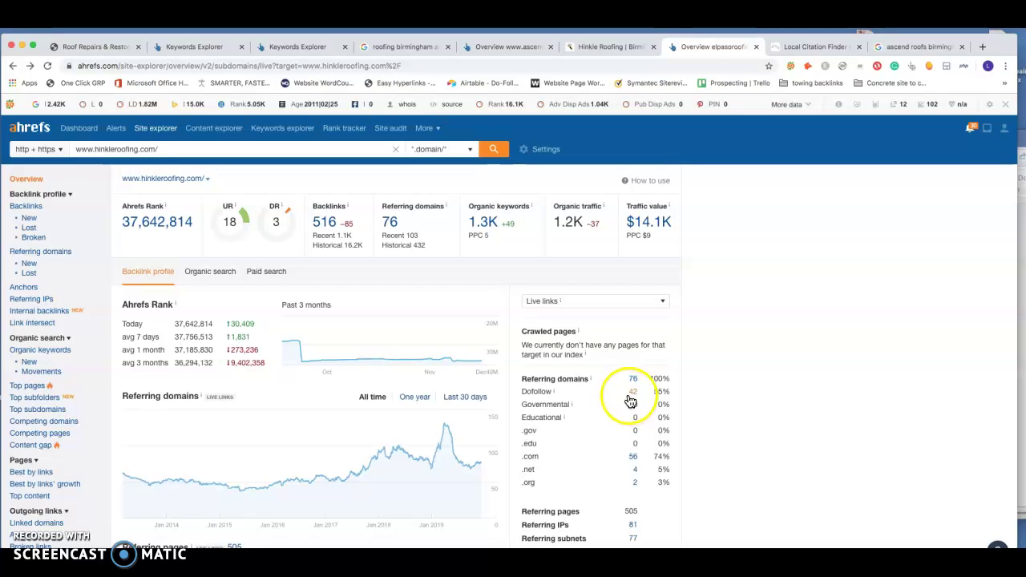
{"action": "left_click", "coordinate": [816, 48]}
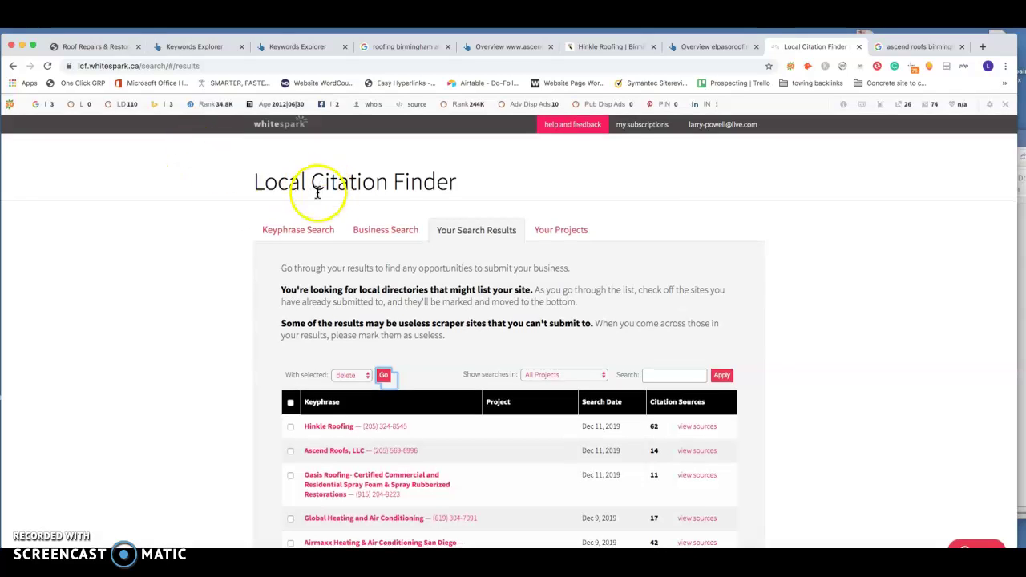
{"action": "scroll", "coordinate": [365, 258], "scroll_direction": "down", "scroll_amount": 2}
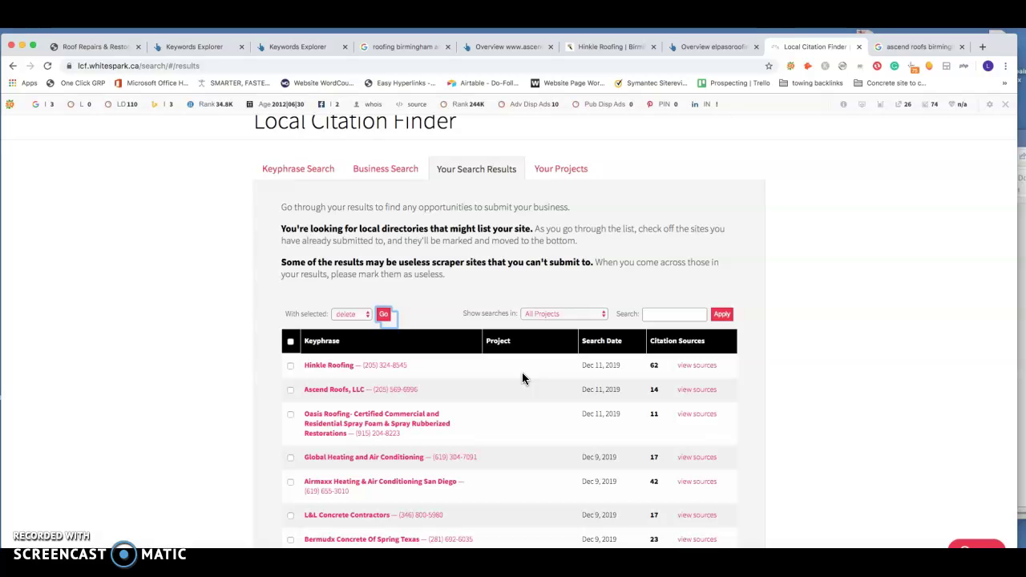
Return to the Ascend Roofs homepage and turn off the browser's SEO analysis extension
{"action": "left_click", "coordinate": [97, 47]}
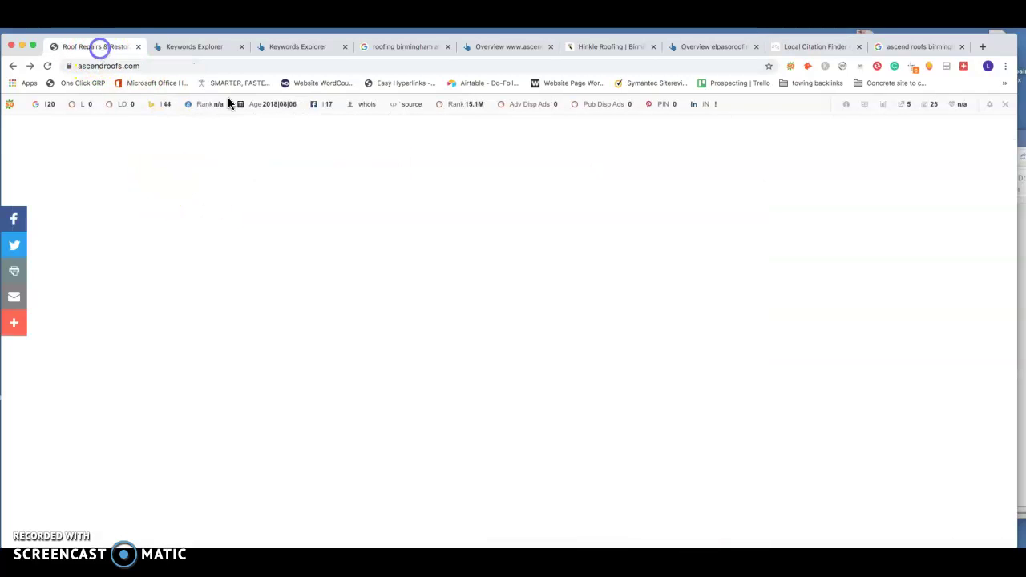
{"action": "left_click", "coordinate": [791, 65]}
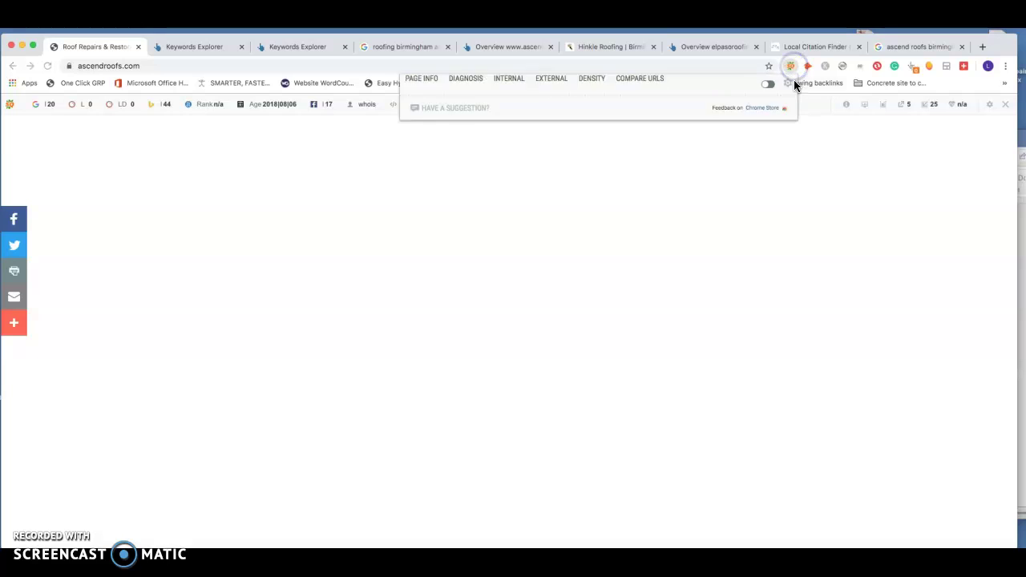
{"action": "left_click", "coordinate": [768, 85]}
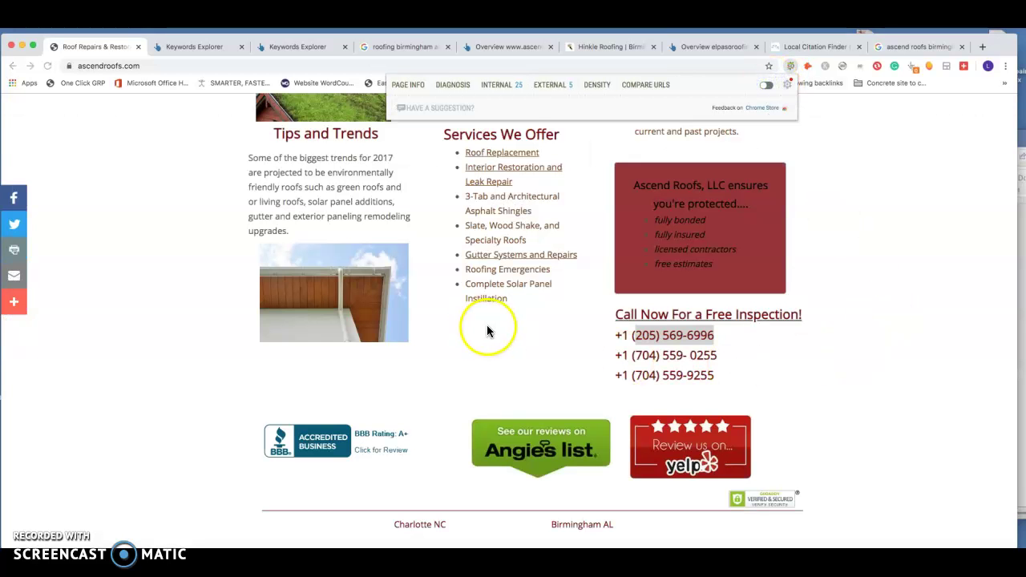
Dismiss the extension popup and look over the Ascend Roofs homepage's services, project and welcome sections
{"action": "scroll", "coordinate": [492, 325], "scroll_direction": "down", "scroll_amount": 2}
{"action": "scroll", "coordinate": [579, 353], "scroll_direction": "up", "scroll_amount": 5}
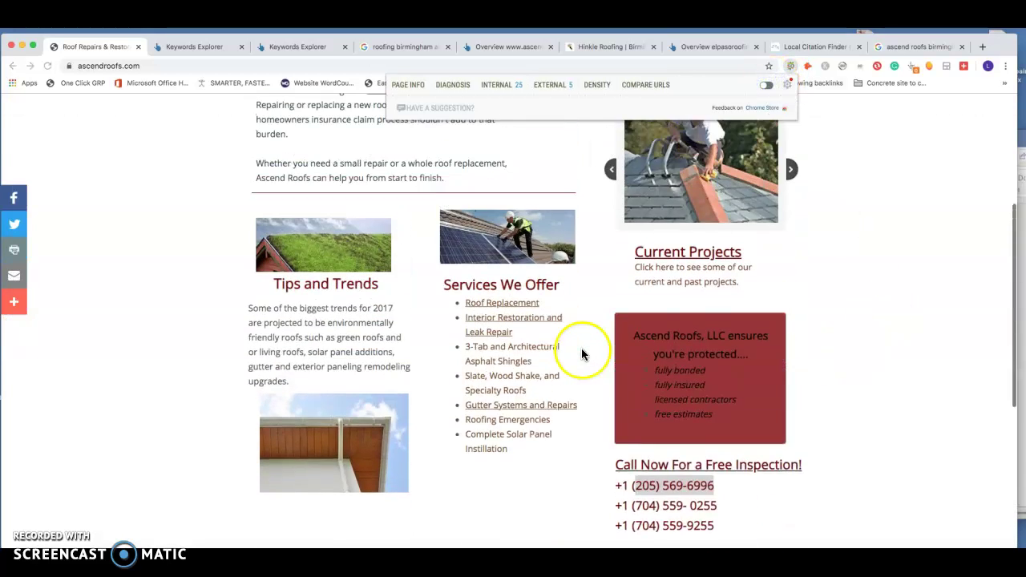
{"action": "left_click", "coordinate": [789, 233]}
{"action": "scroll", "coordinate": [682, 200], "scroll_direction": "up", "scroll_amount": 3}
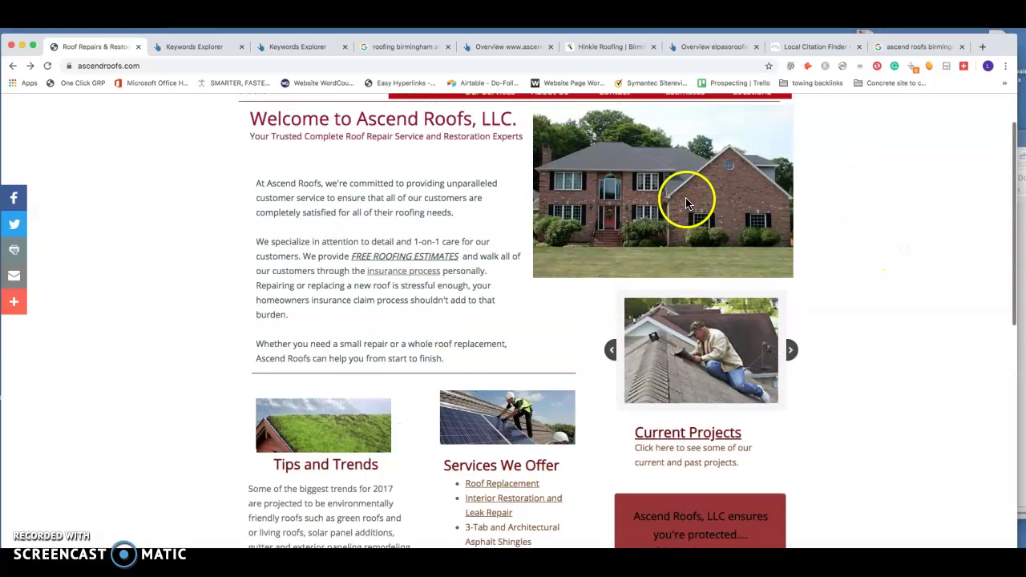